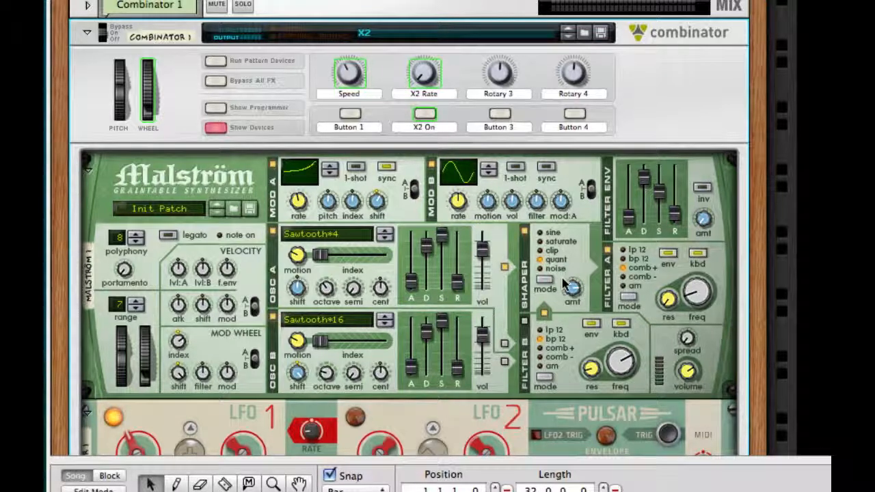
# - Look through the device chain inside the X2 Combinator, from the Malström synthesizer down to the MClass equalizers
pyautogui.scroll(-3, 562, 286)
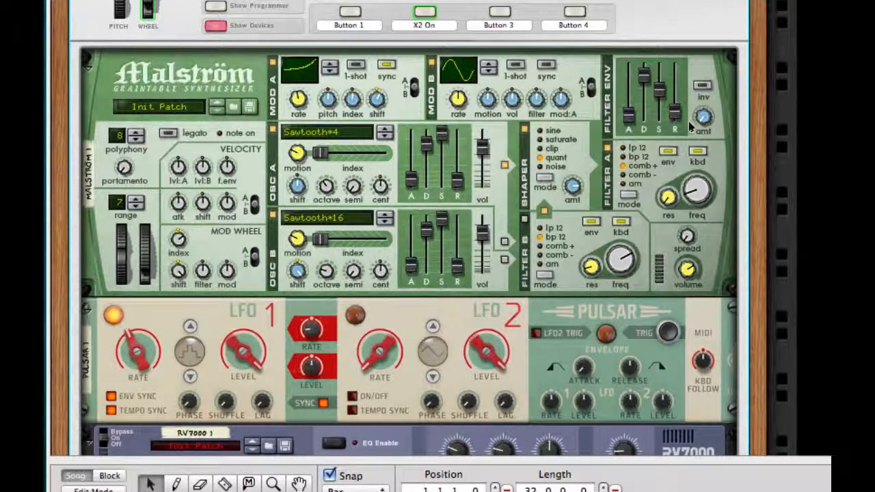
pyautogui.scroll(-10, 400, 326)
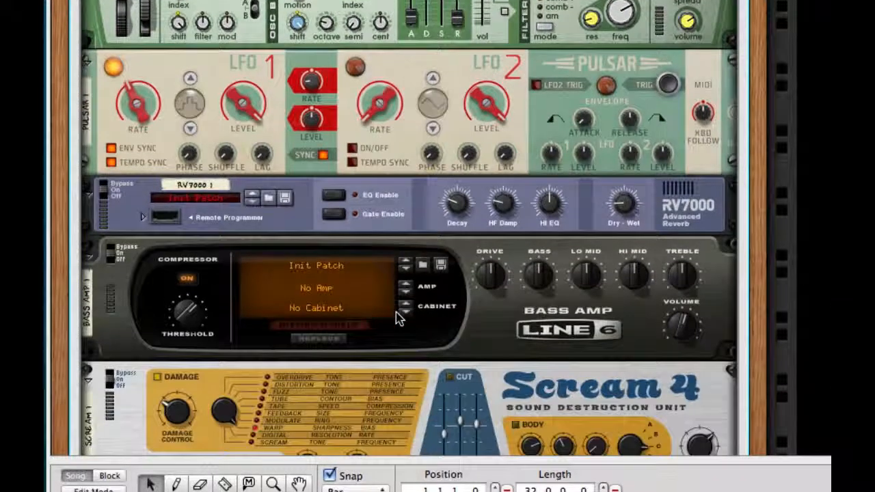
pyautogui.scroll(-3, 399, 316)
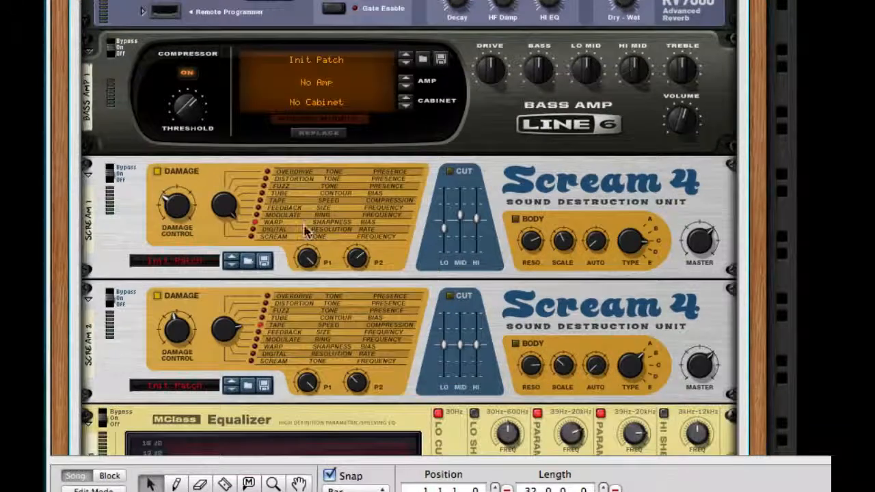
pyautogui.scroll(-2, 305, 231)
pyautogui.scroll(-2, 308, 228)
pyautogui.scroll(-4, 424, 216)
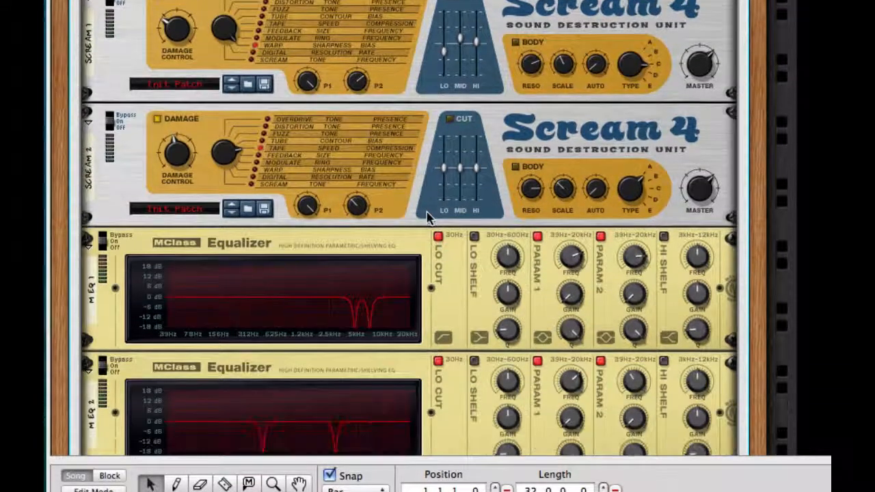
pyautogui.scroll(-3, 429, 235)
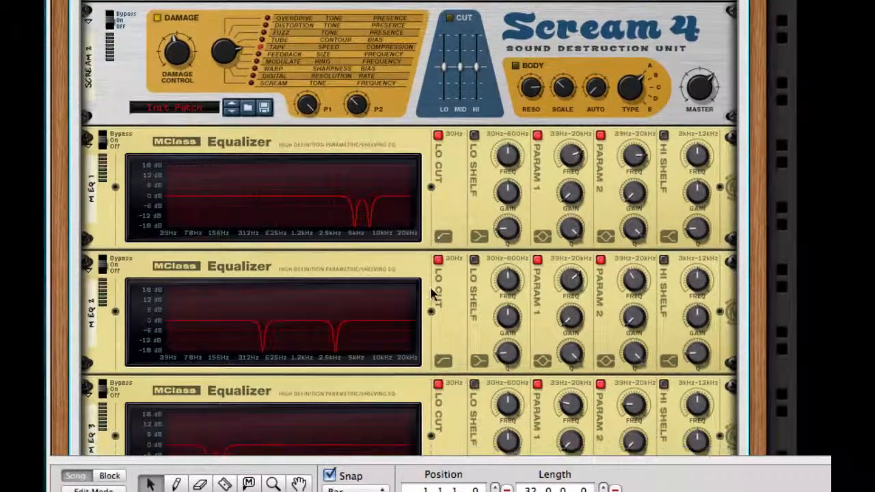
pyautogui.scroll(-3, 426, 400)
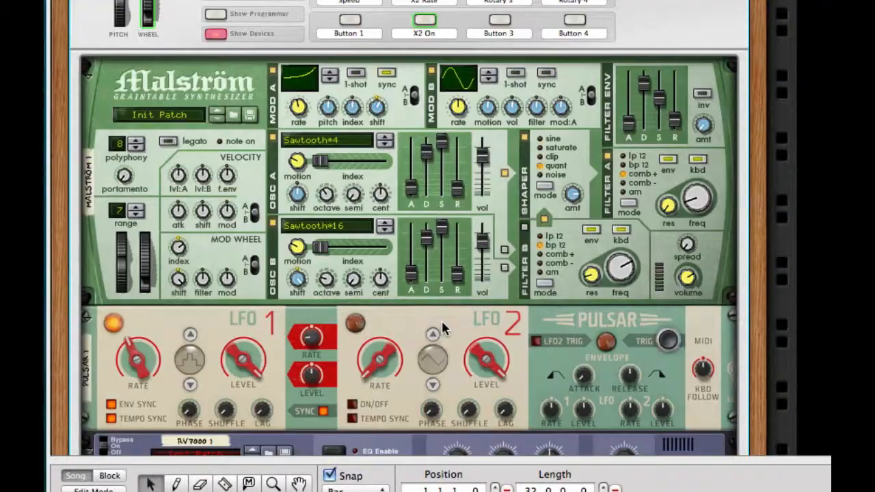
pyautogui.scroll(5, 442, 321)
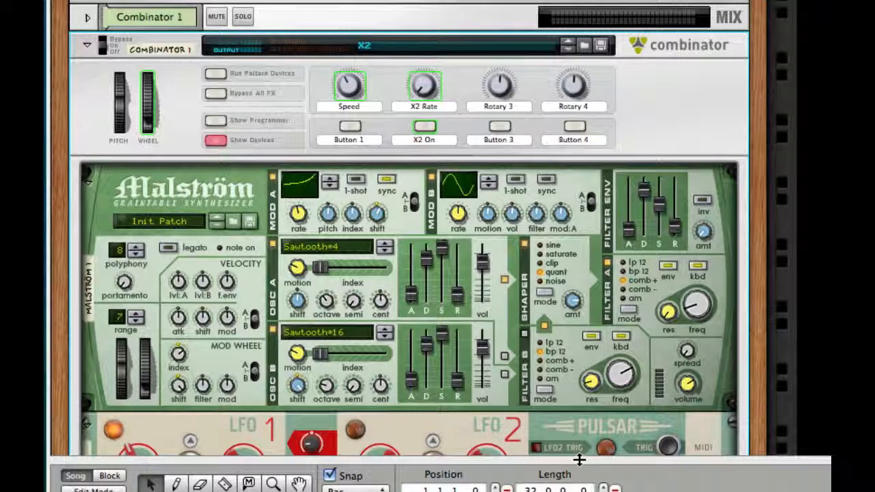
# - Enlarge the rack area, start playback and examine the X2 Combinator's devices while the patch sounds
pyautogui.moveTo(579, 460); pyautogui.dragTo(580, 491)
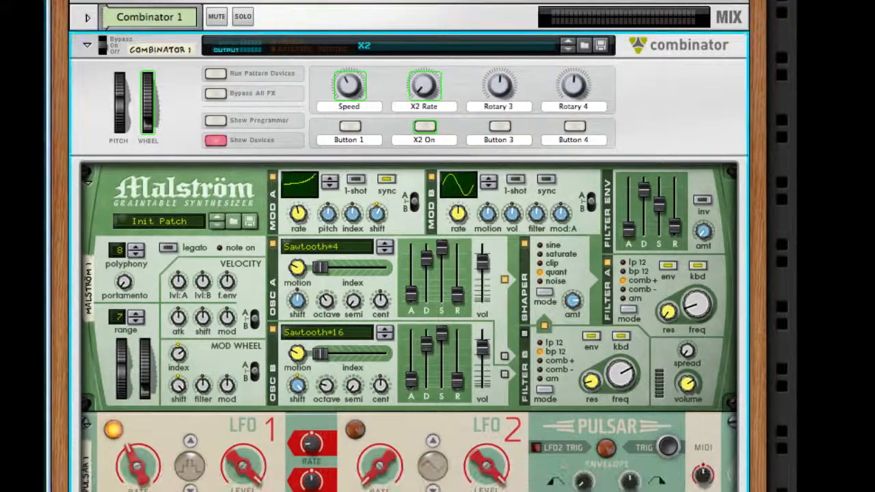
pyautogui.press('space')
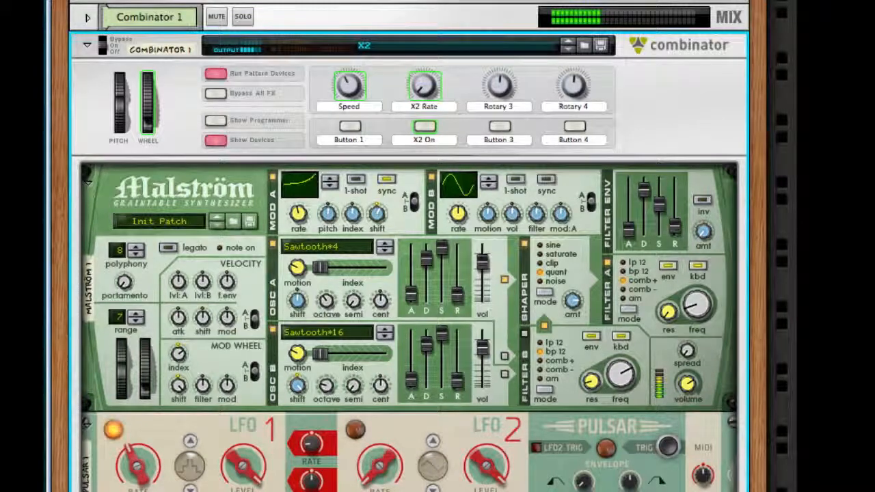
pyautogui.scroll(-2, 410, 274)
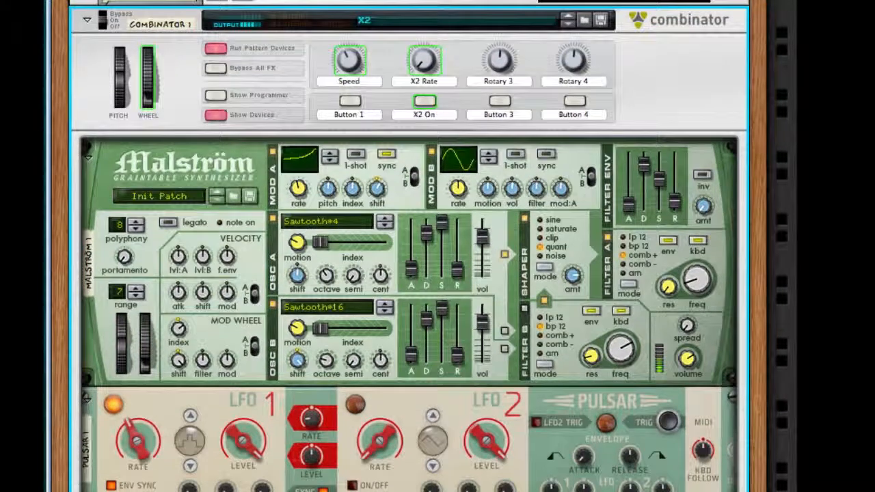
pyautogui.scroll(-1, 411, 273)
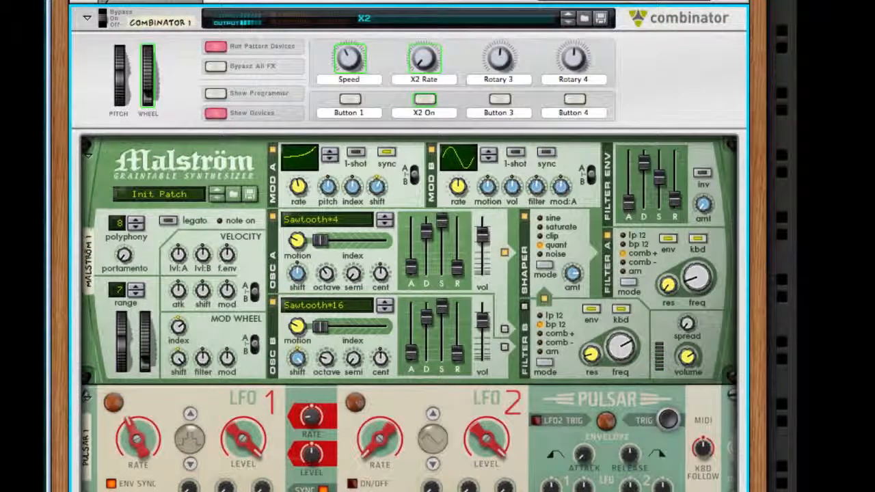
pyautogui.scroll(-1, 410, 274)
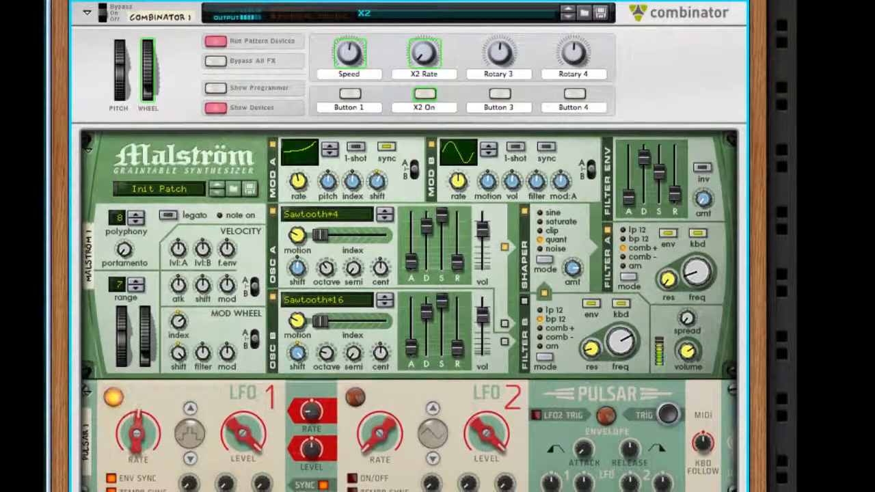
pyautogui.scroll(-1, 411, 273)
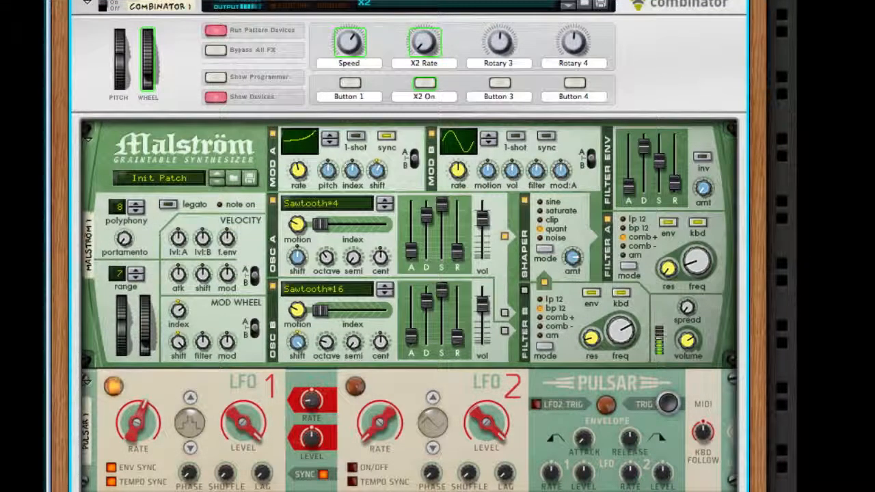
pyautogui.scroll(-3, 411, 274)
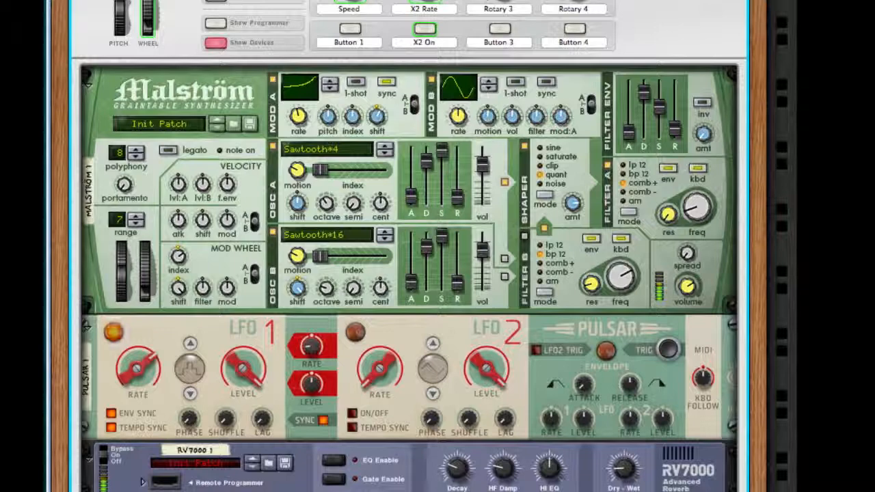
pyautogui.scroll(-1, 410, 273)
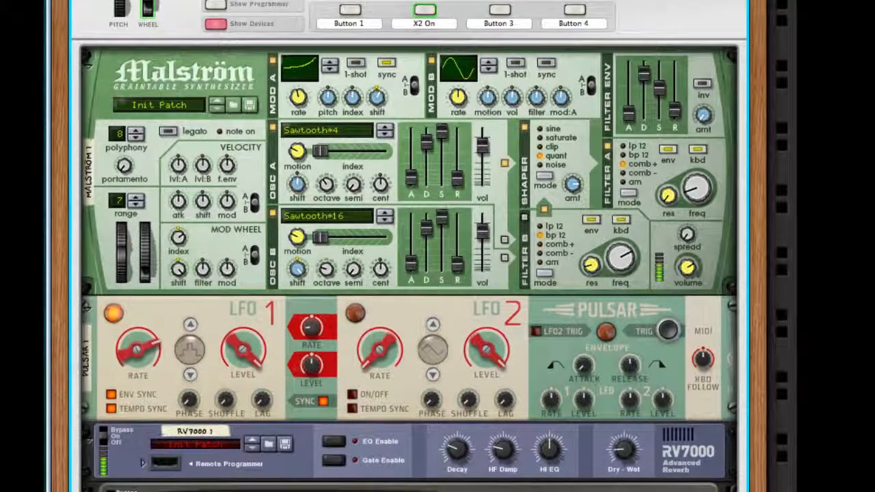
pyautogui.scroll(-1, 410, 273)
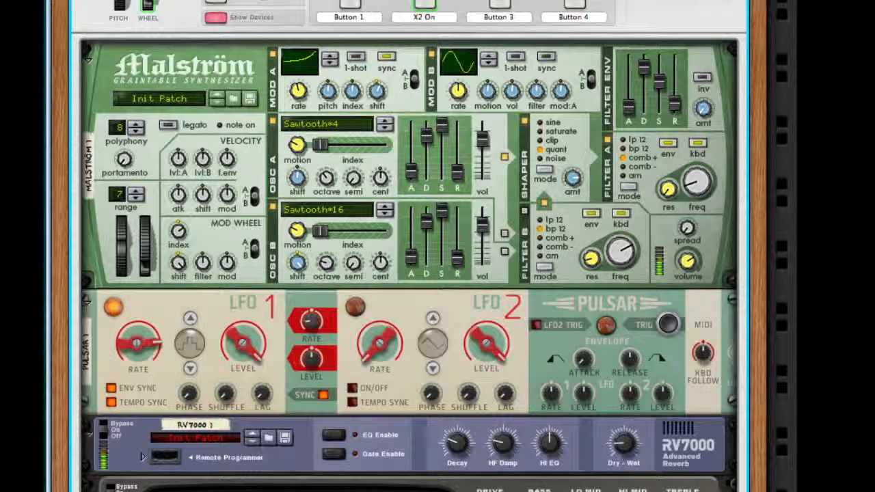
pyautogui.scroll(-10, 410, 274)
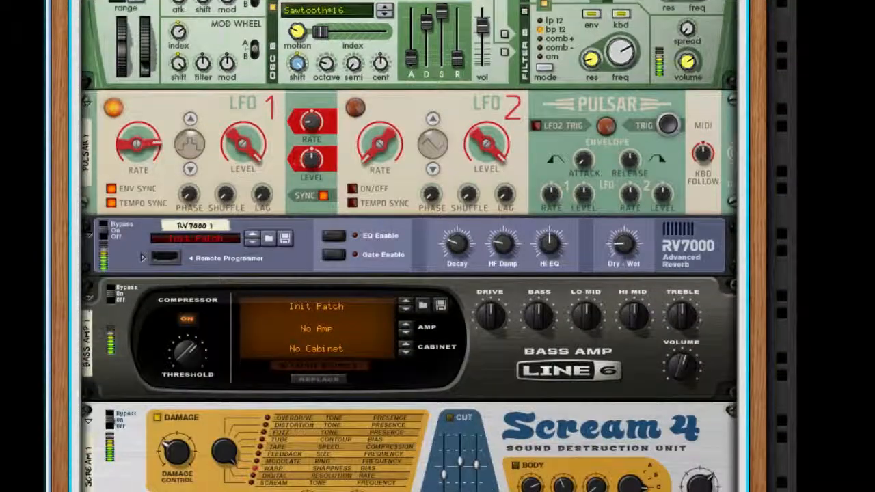
pyautogui.scroll(-1, 410, 273)
pyautogui.scroll(-7, 410, 273)
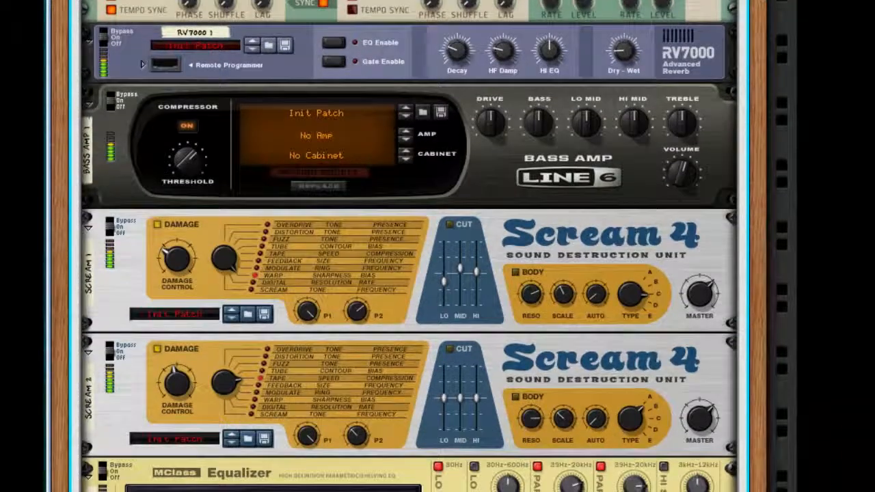
pyautogui.scroll(-3, 410, 274)
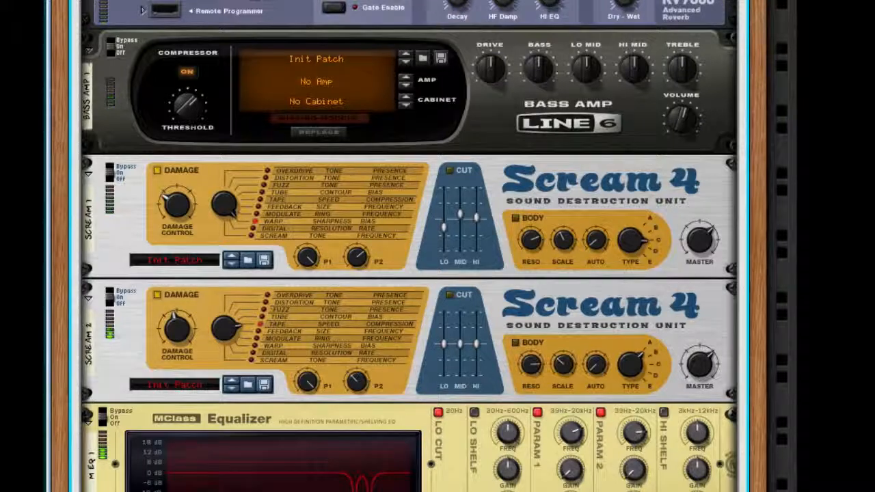
pyautogui.scroll(-3, 410, 273)
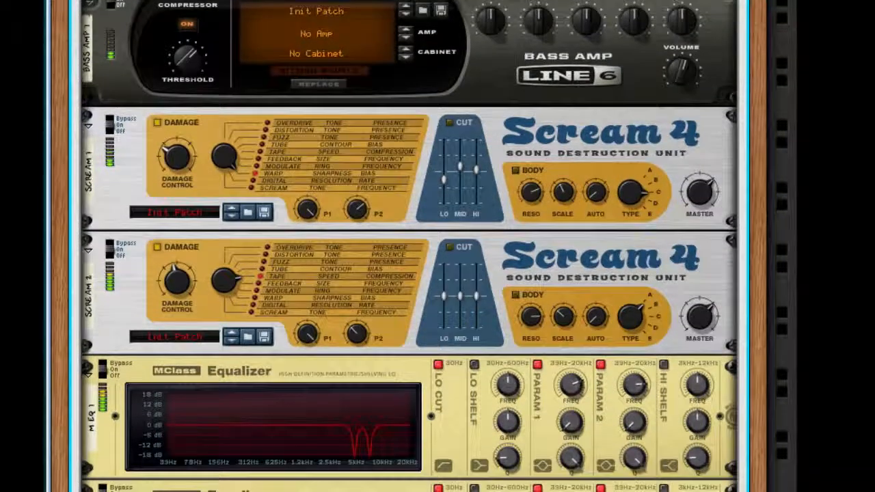
pyautogui.scroll(-2, 410, 274)
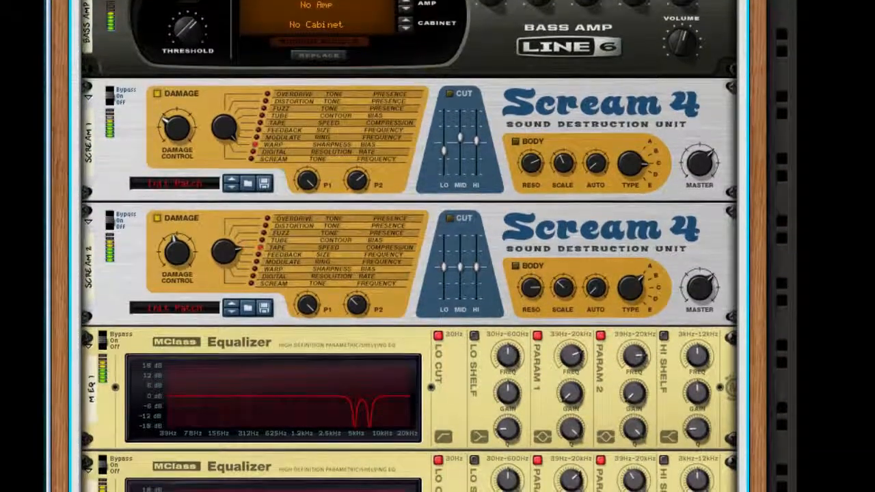
pyautogui.scroll(-3, 410, 273)
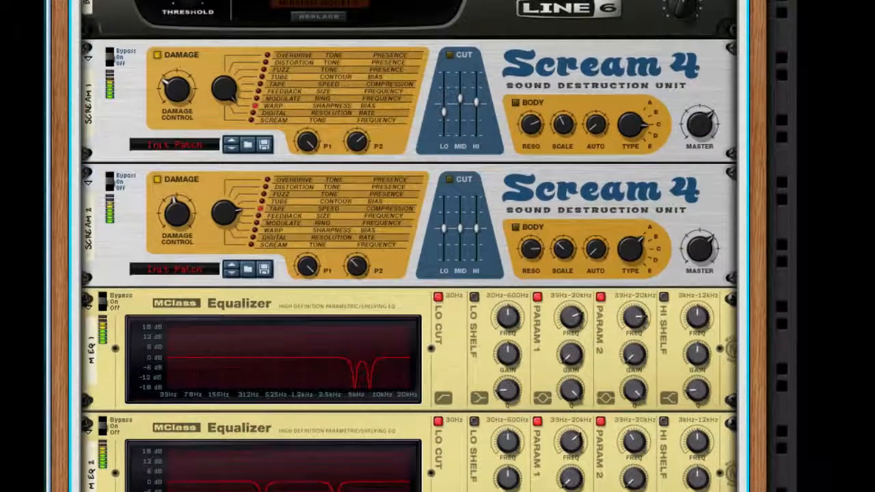
pyautogui.scroll(-5, 411, 274)
pyautogui.scroll(15, 410, 273)
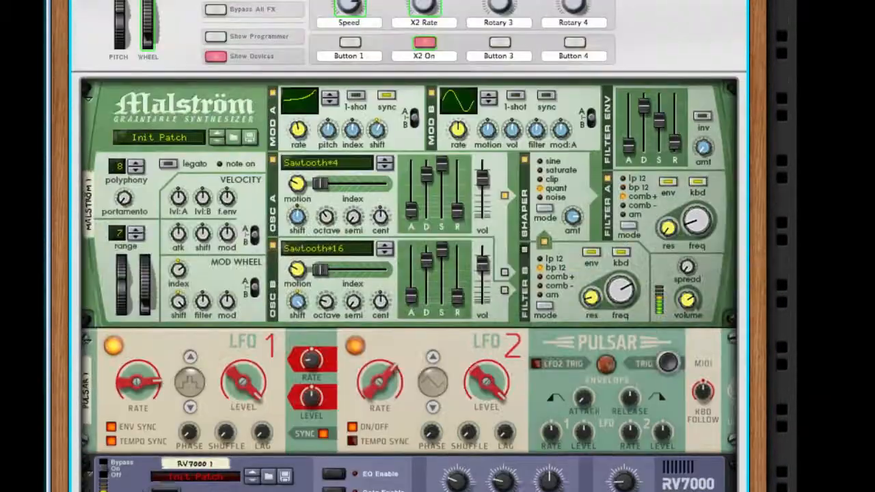
pyautogui.scroll(3, 410, 274)
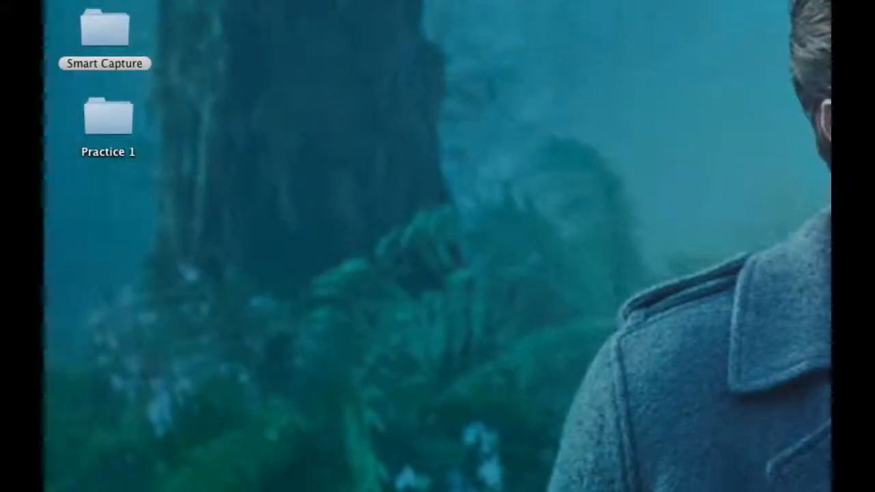
# - Create a new empty song and enlarge the rack area to expose the empty space below the Master Section
pyautogui.click(164, 1)
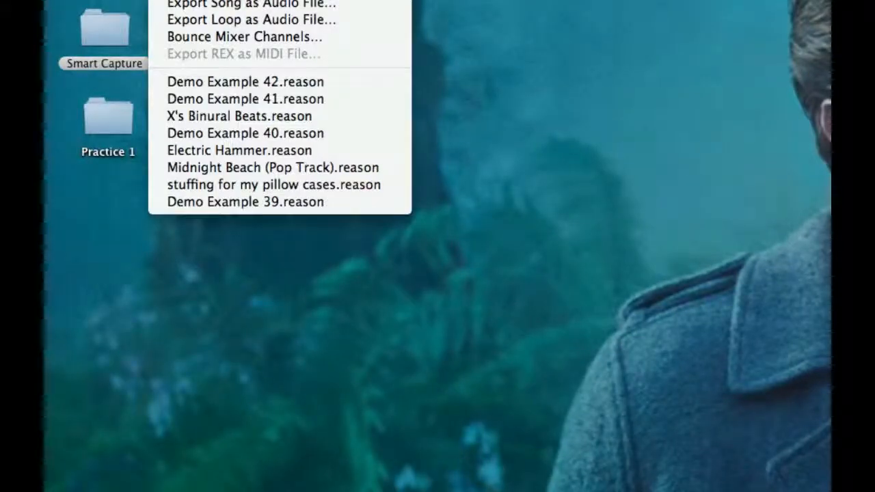
pyautogui.click(175, 1)
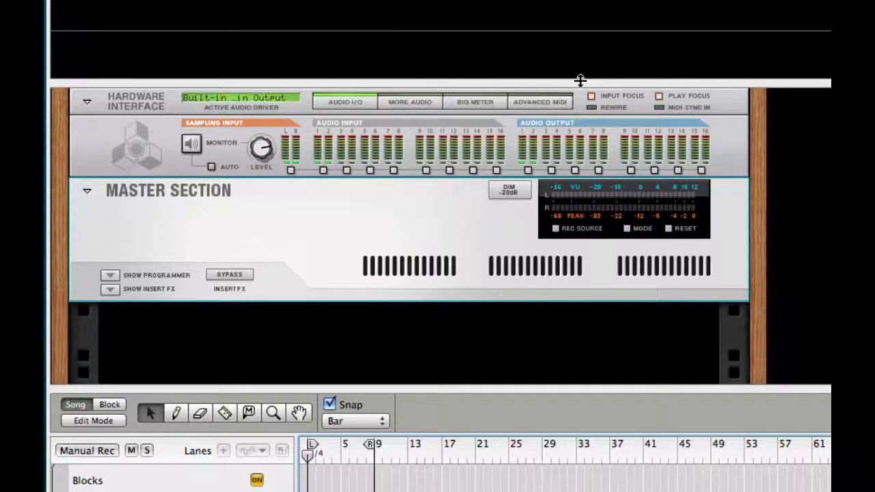
pyautogui.moveTo(580, 82); pyautogui.dragTo(611, 3)
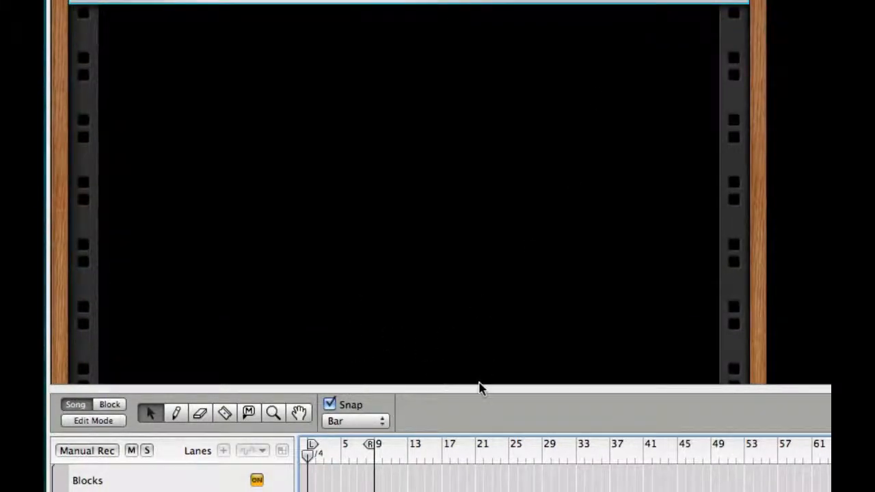
pyautogui.moveTo(479, 389); pyautogui.dragTo(479, 489)
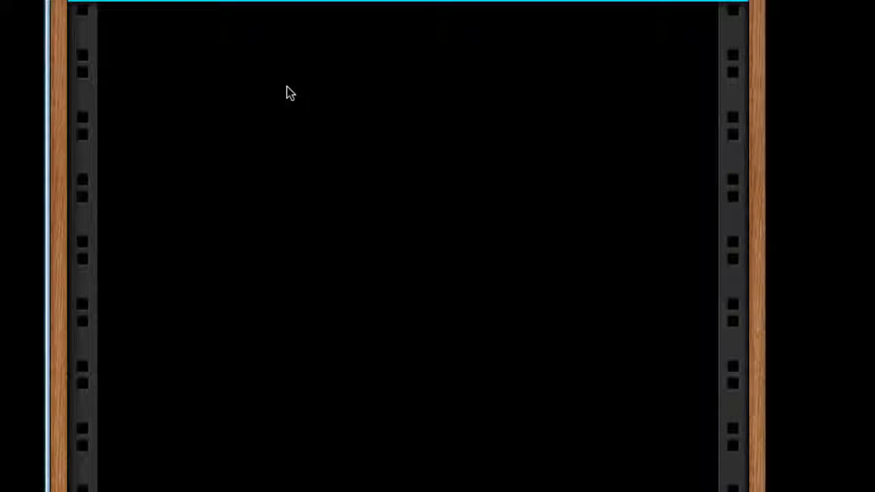
pyautogui.rightClick(250, 68)
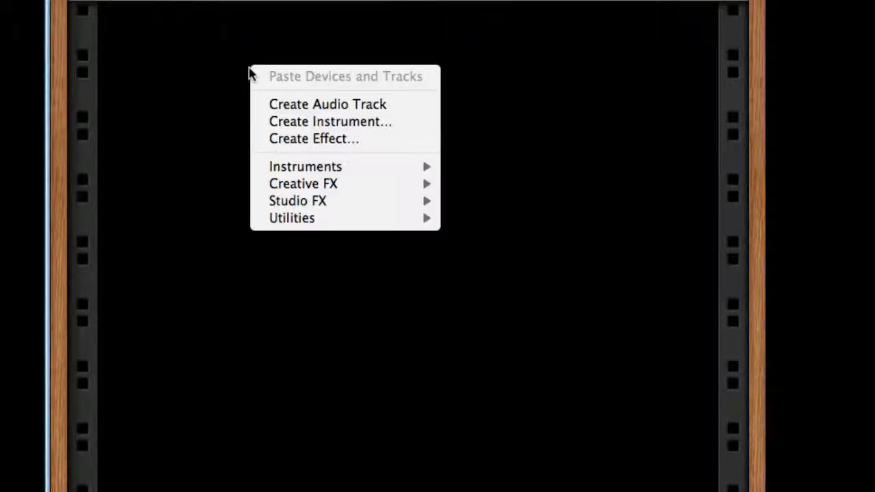
pyautogui.moveTo(345, 190)
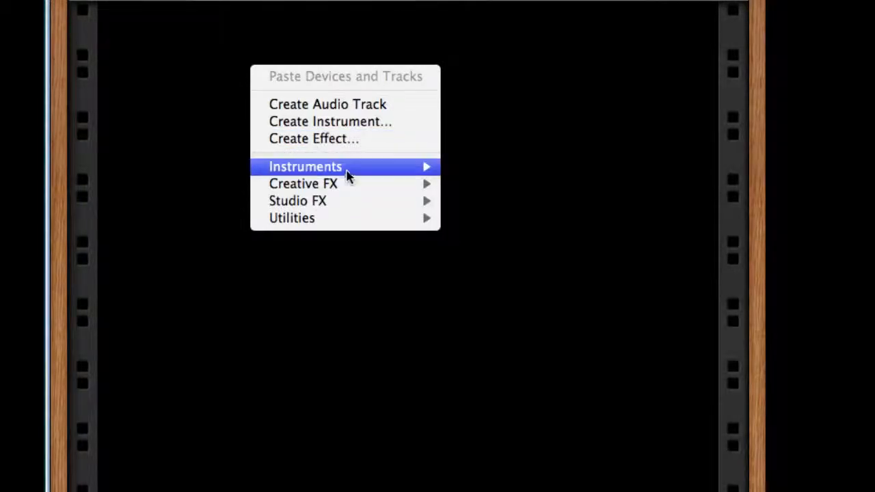
pyautogui.moveTo(348, 173)
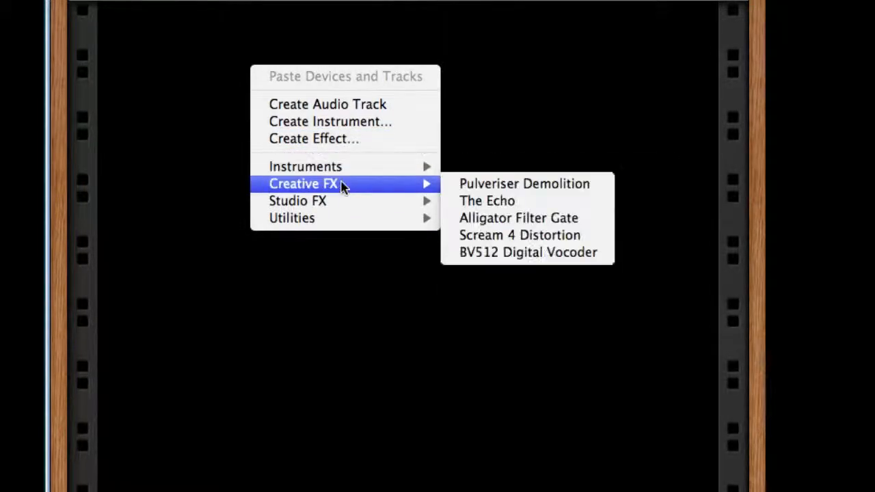
pyautogui.moveTo(335, 220)
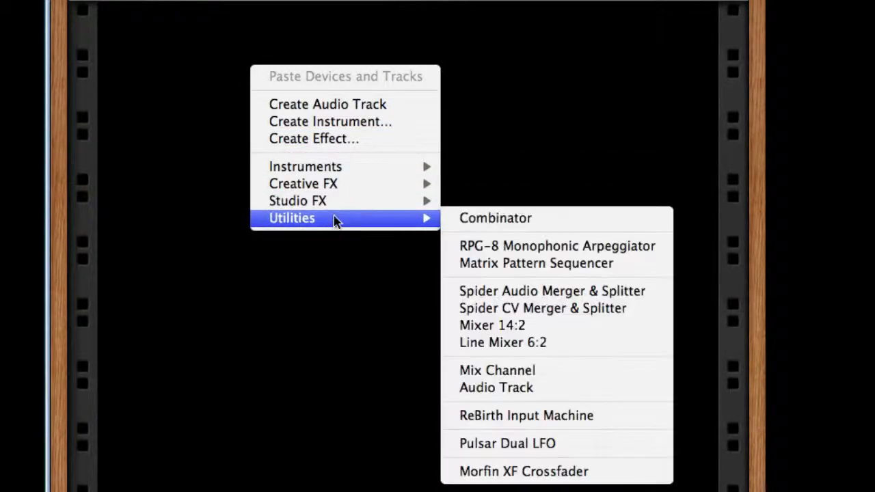
pyautogui.click(547, 121)
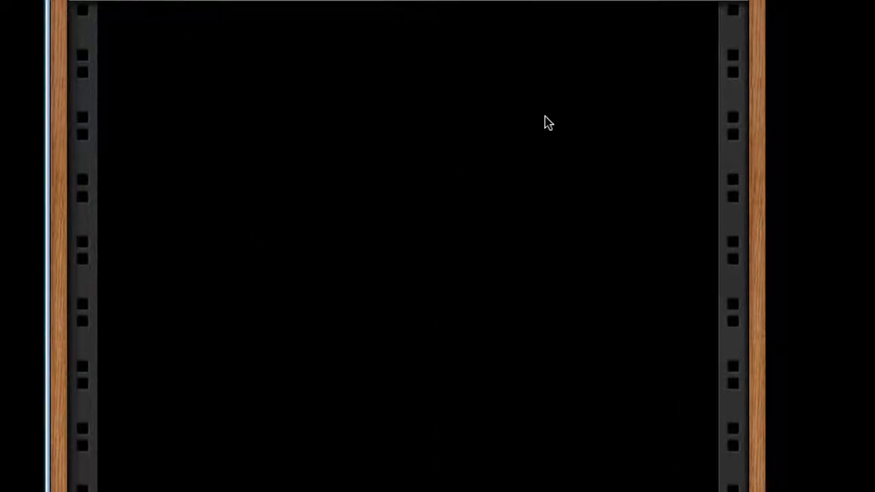
pyautogui.rightClick(309, 78)
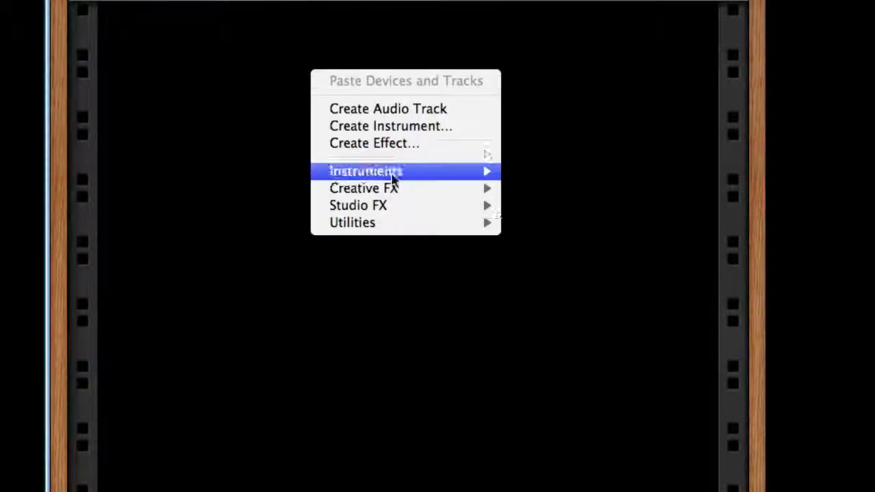
pyautogui.click(253, 82)
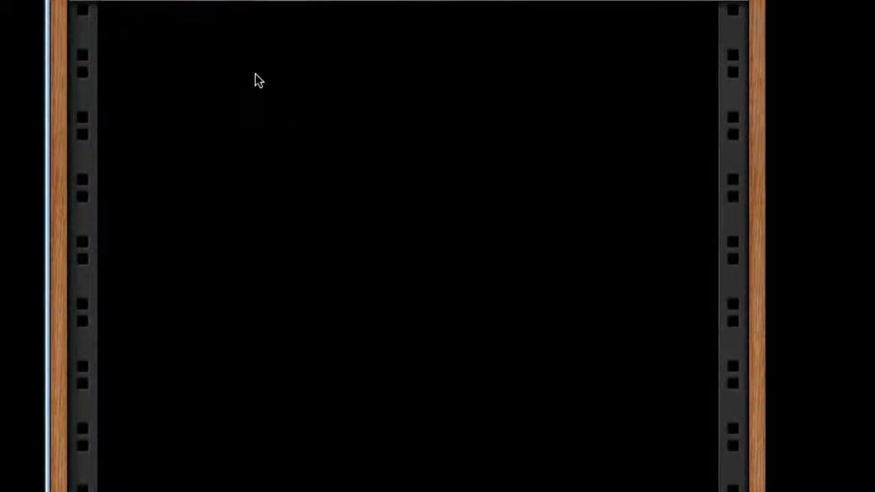
# - Create an empty Combinator in the rack from the Utilities devices and dismiss the Tool Window
pyautogui.press('F8')
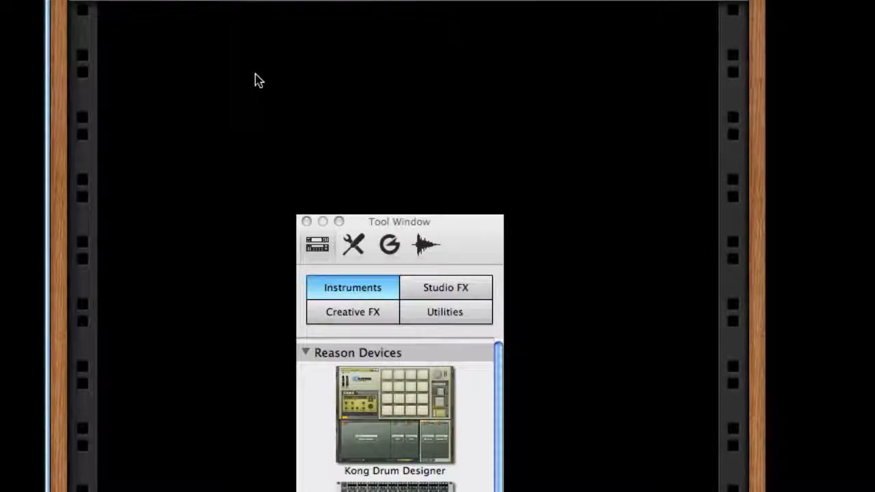
pyautogui.moveTo(441, 236); pyautogui.dragTo(458, 154)
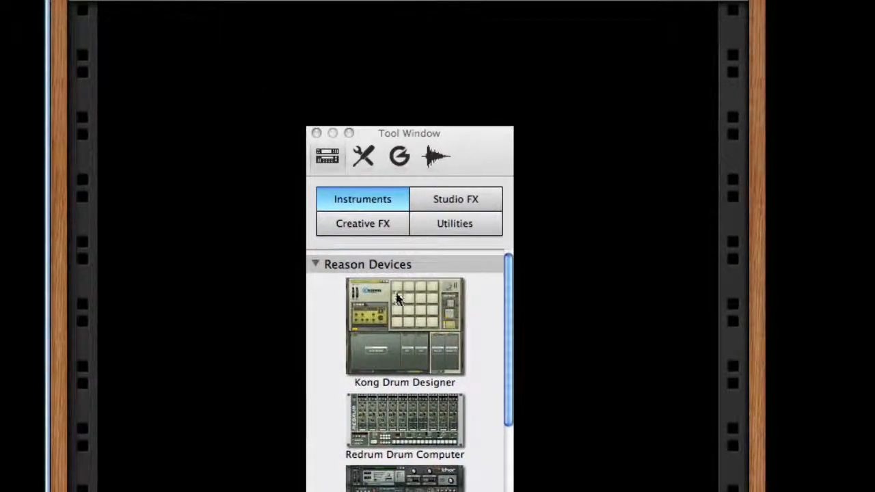
pyautogui.click(432, 229)
pyautogui.moveTo(397, 289); pyautogui.dragTo(329, 119)
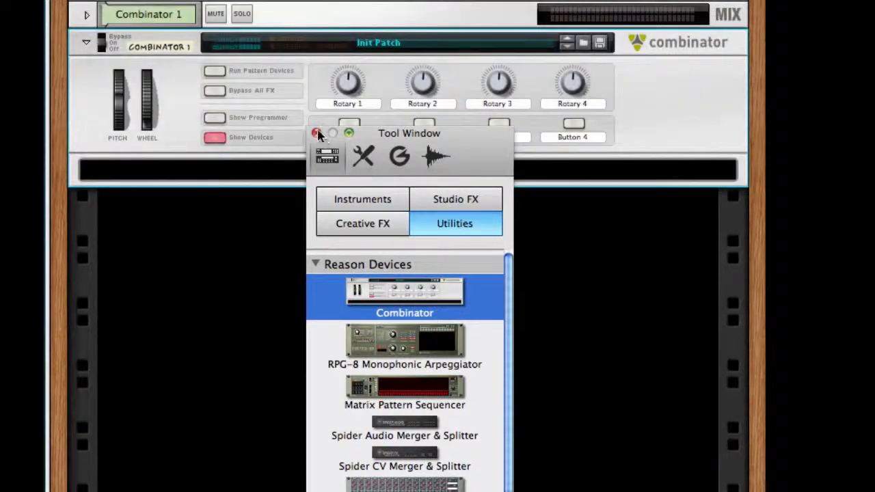
pyautogui.click(316, 133)
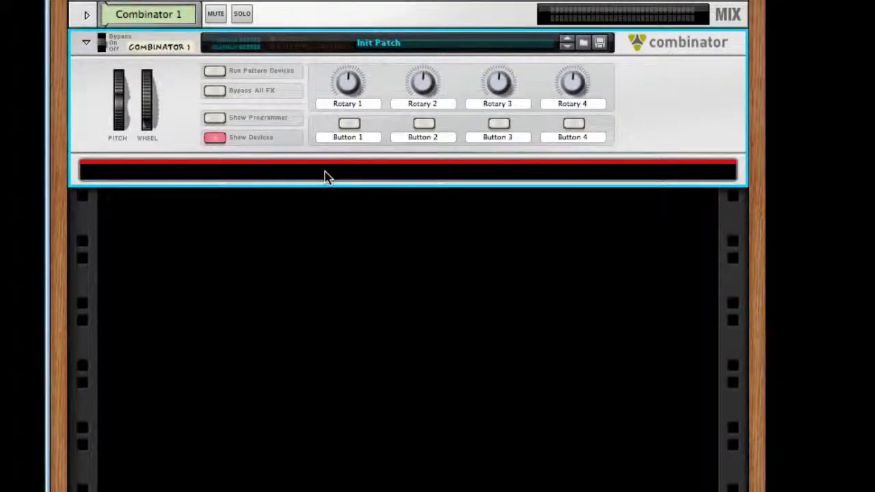
# - Add a Malström Graintable Synthesizer inside the Combinator
pyautogui.rightClick(325, 177)
pyautogui.moveTo(486, 346)
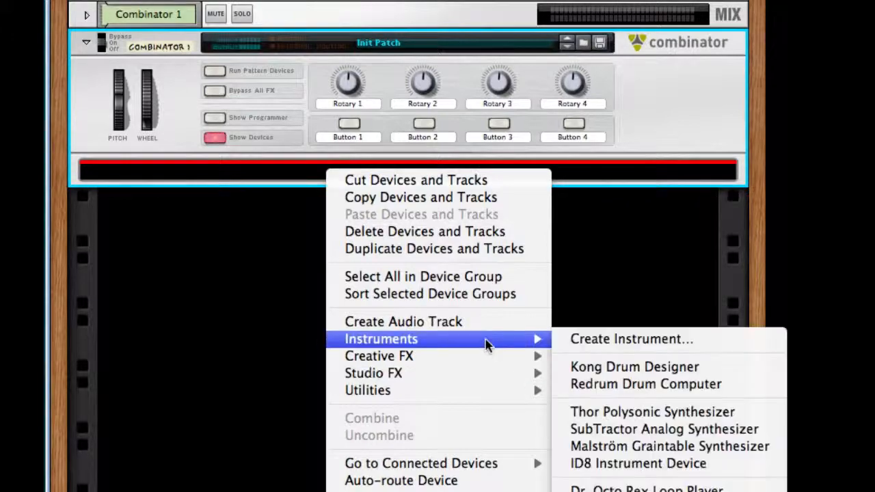
pyautogui.click(636, 446)
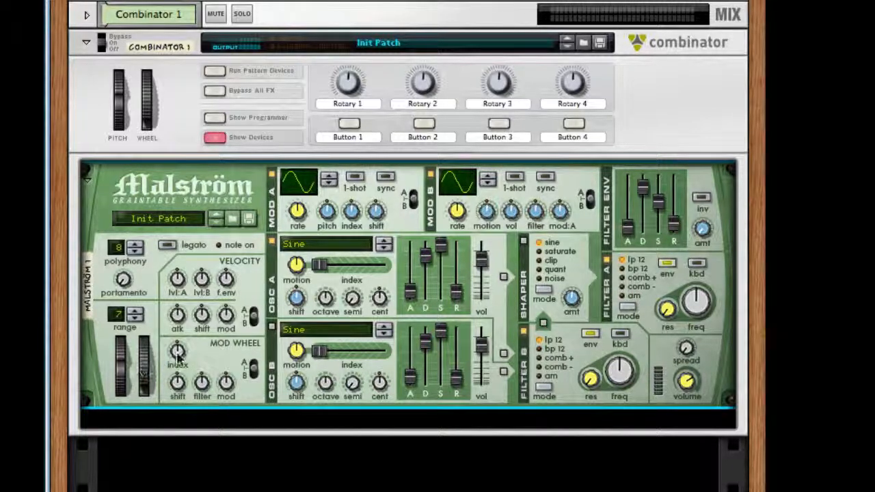
# - Adjust how much the Malström's mod wheel affects oscillator index and shift
pyautogui.moveTo(181, 350); pyautogui.dragTo(180, 348)
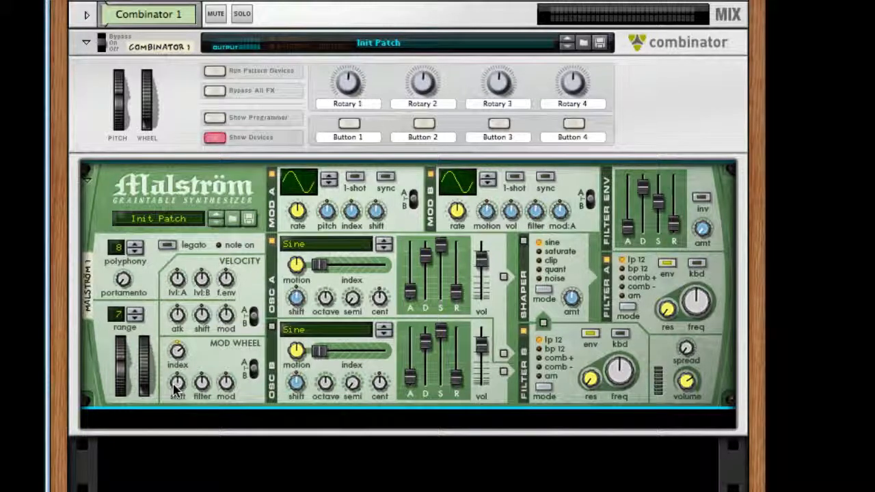
pyautogui.moveTo(176, 389); pyautogui.dragTo(184, 283)
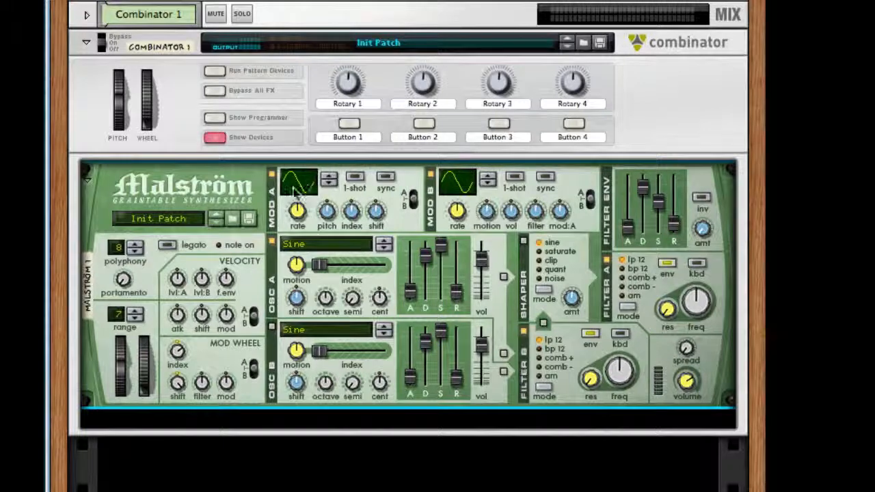
# - Give Modulator A a stepped rising curve, sync it to tempo, and adjust its rate and shift amount
pyautogui.moveTo(297, 190); pyautogui.dragTo(311, 171)
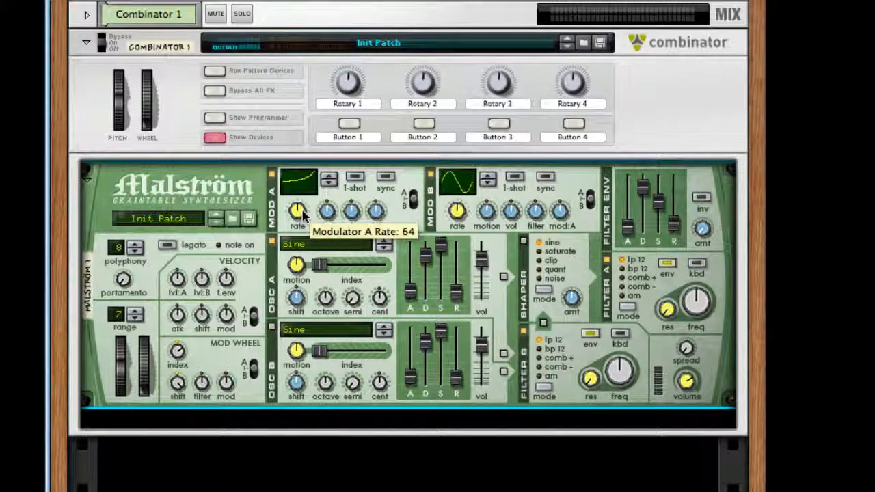
pyautogui.click(385, 178)
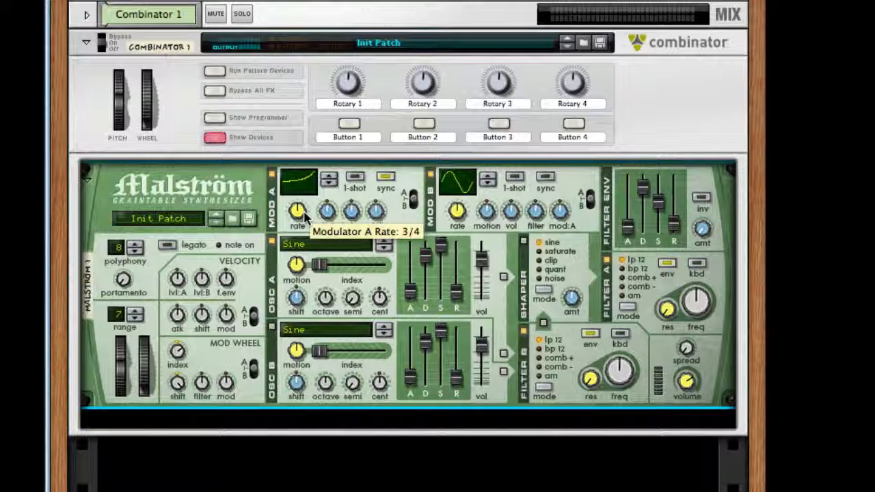
pyautogui.moveTo(305, 216); pyautogui.dragTo(305, 213)
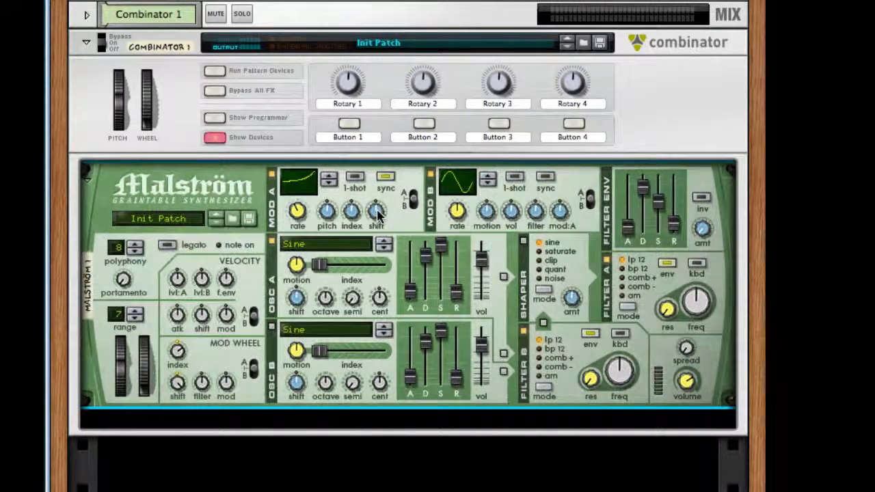
pyautogui.moveTo(376, 211)
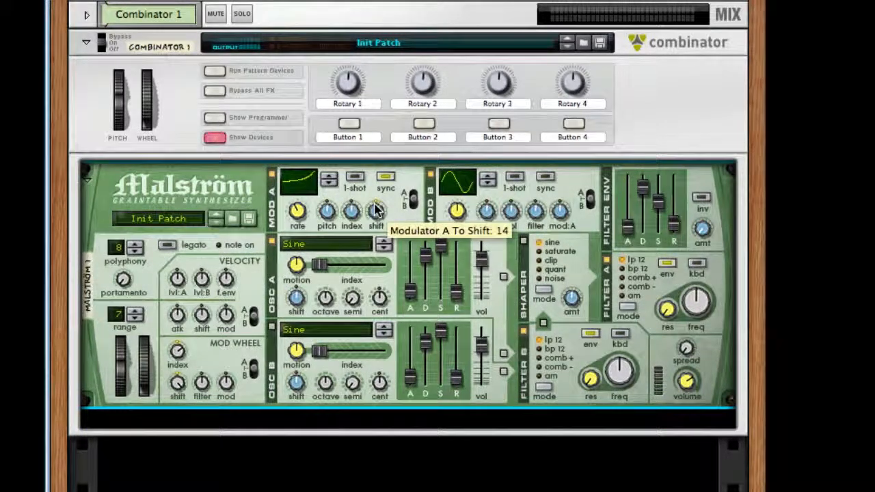
pyautogui.moveTo(375, 204); pyautogui.dragTo(374, 207)
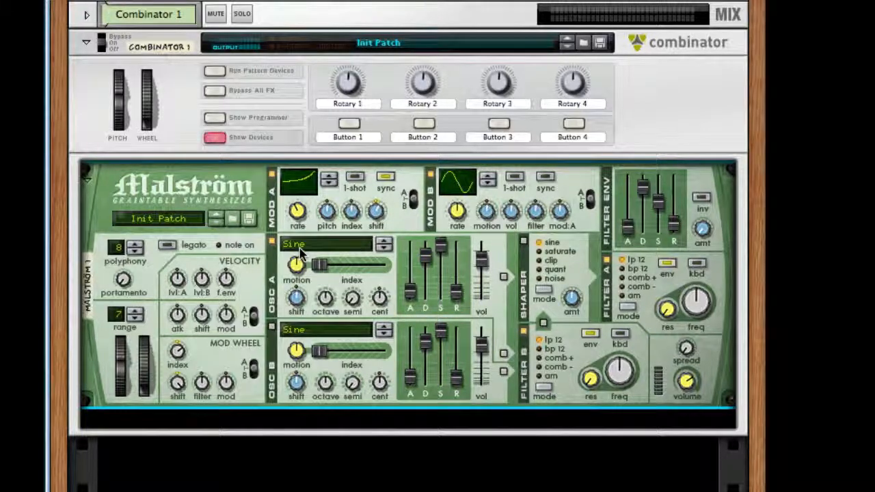
# - Route oscillator A through the activated shaper and set it to the Sawtooth*4 waveform with reduced motion
pyautogui.click(503, 276)
pyautogui.click(523, 242)
pyautogui.click(342, 250)
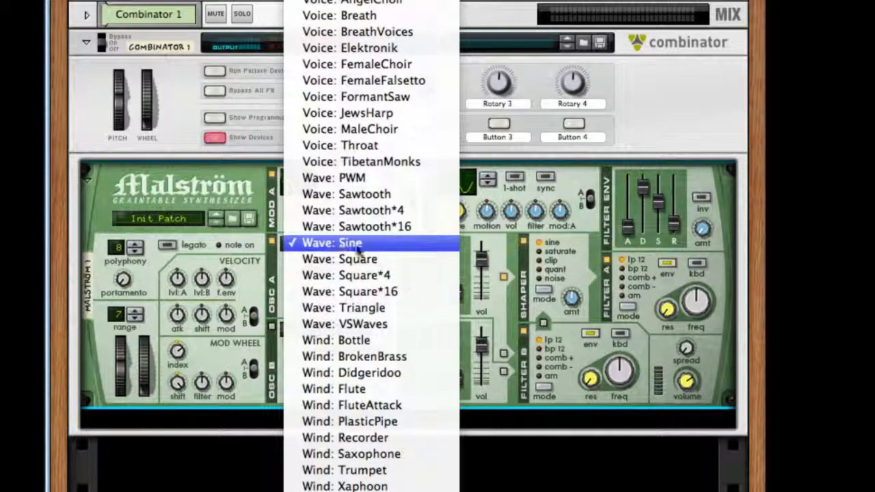
pyautogui.click(385, 213)
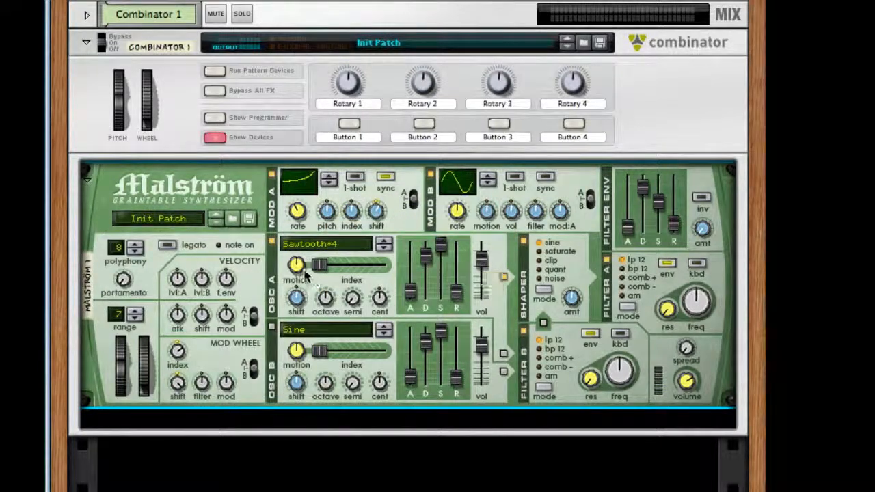
pyautogui.moveTo(297, 267); pyautogui.dragTo(296, 285)
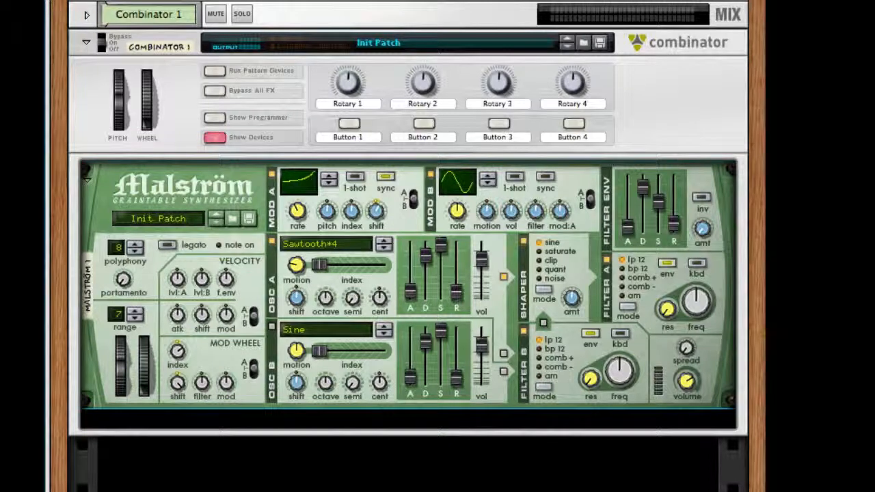
pyautogui.click(299, 268)
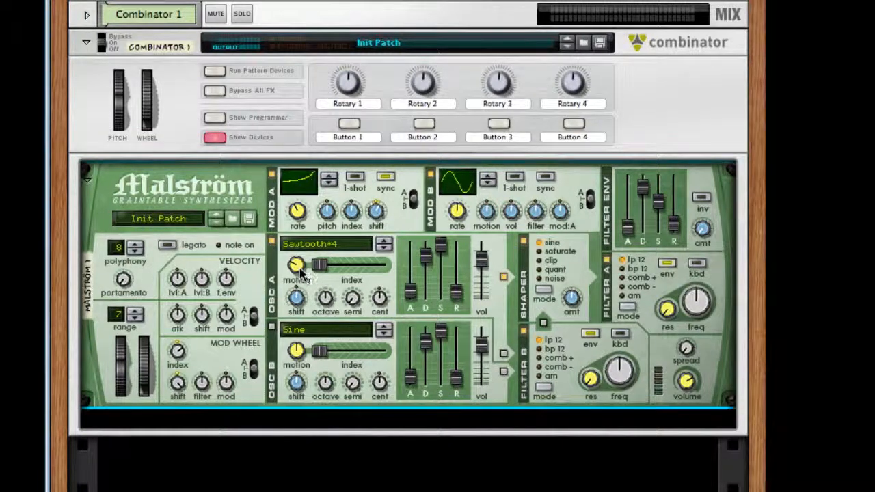
pyautogui.moveTo(299, 272); pyautogui.dragTo(299, 271)
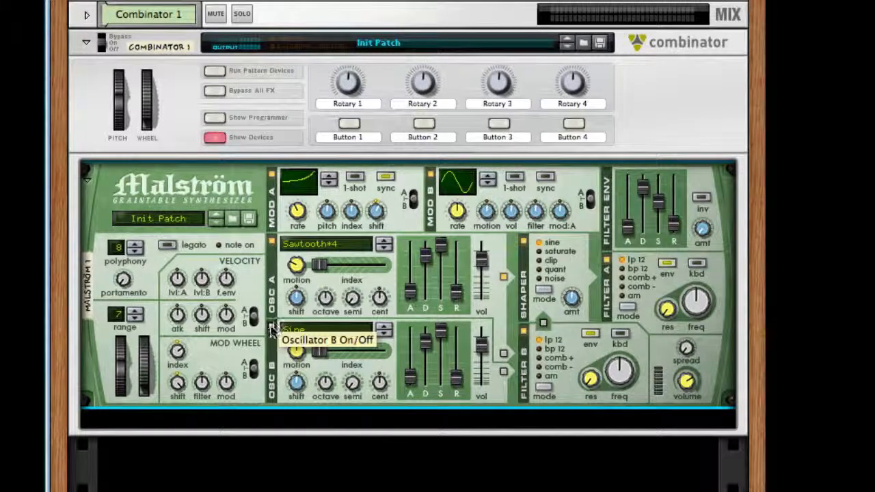
# - Turn on oscillator B with the Sawtooth*16 waveform and reduced motion, and lower the octave of both oscillators
pyautogui.click(271, 327)
pyautogui.moveTo(295, 356); pyautogui.dragTo(296, 367)
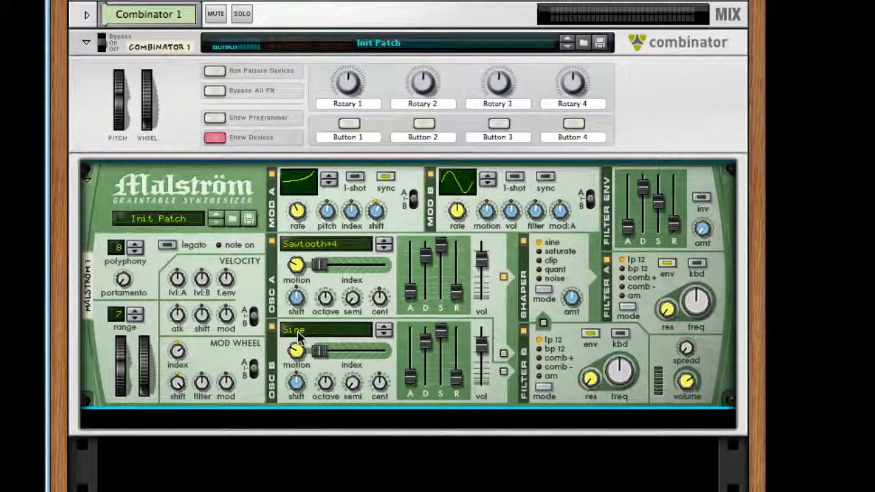
pyautogui.click(299, 335)
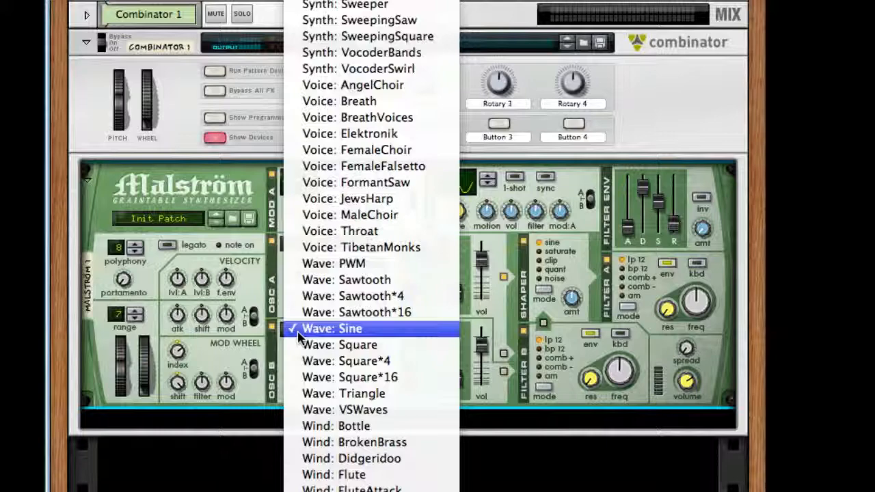
pyautogui.click(383, 313)
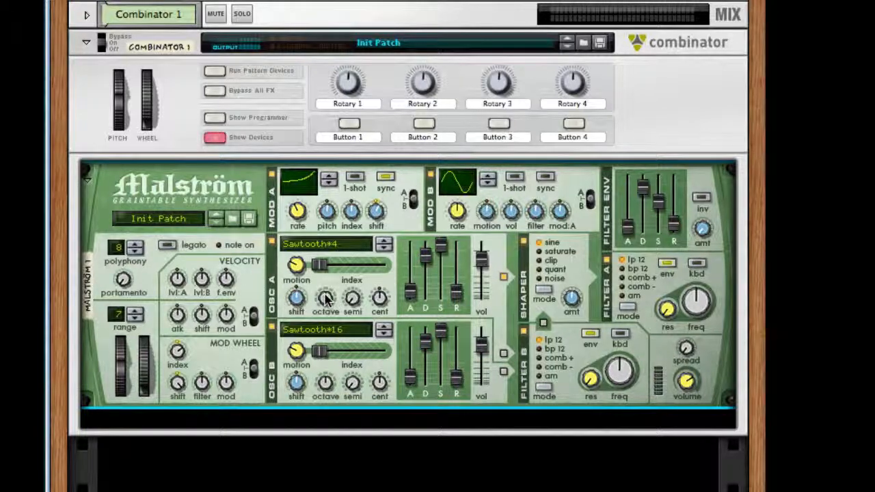
pyautogui.moveTo(327, 299); pyautogui.dragTo(328, 309)
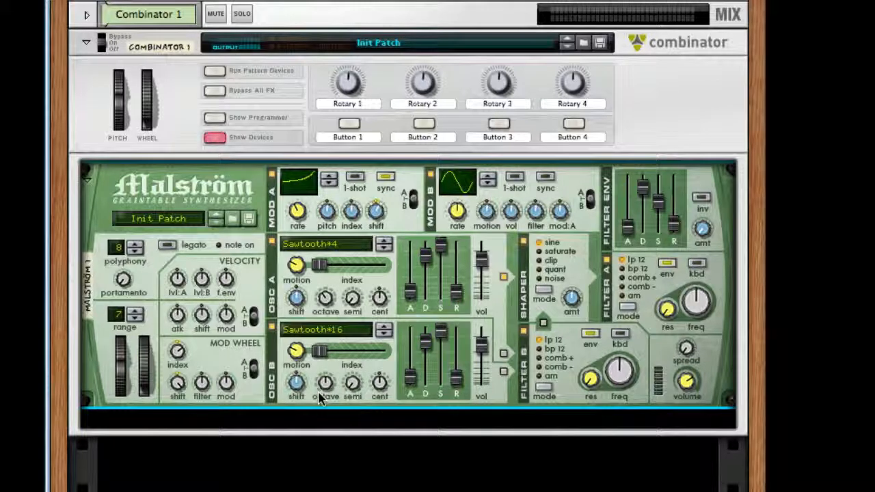
pyautogui.moveTo(324, 385); pyautogui.dragTo(321, 404)
# - Increase the shaper amount and set the shaper to quant mode
pyautogui.moveTo(564, 306)
pyautogui.moveTo(565, 305); pyautogui.dragTo(566, 293)
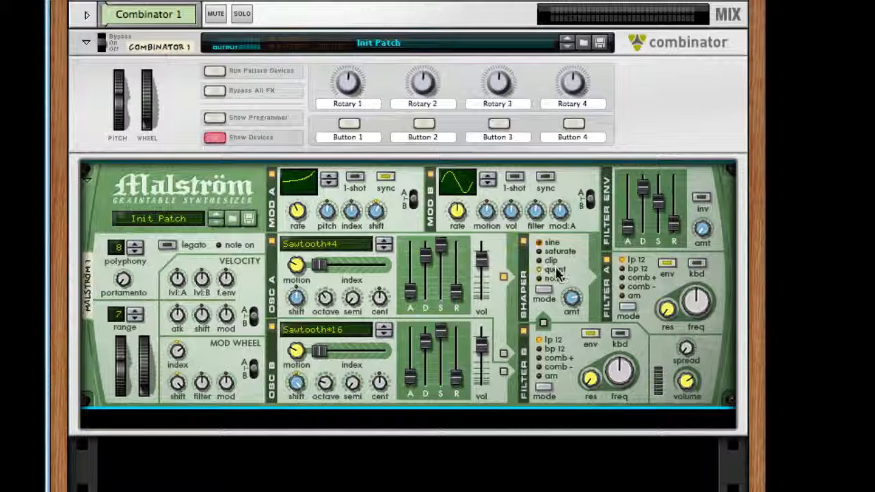
pyautogui.click(556, 269)
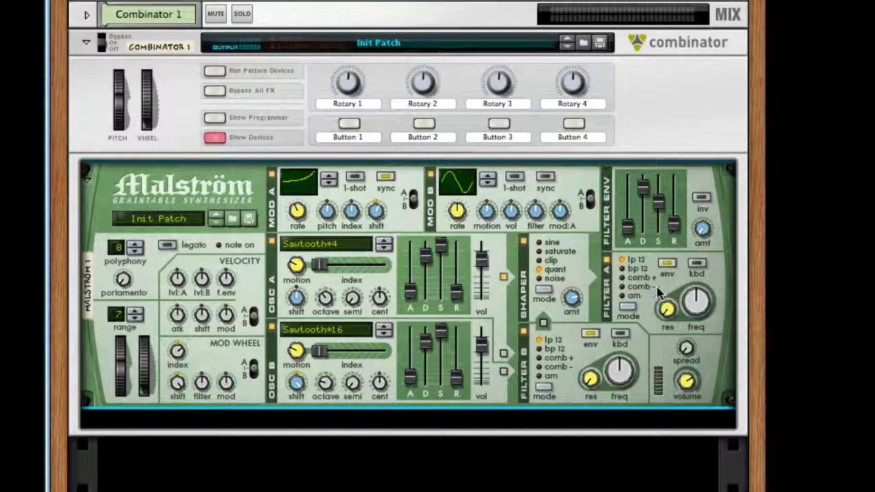
# - Set Filter A to comb+ with a lower frequency and keyboard tracking, and turn off Filter B
pyautogui.moveTo(697, 300); pyautogui.dragTo(697, 323)
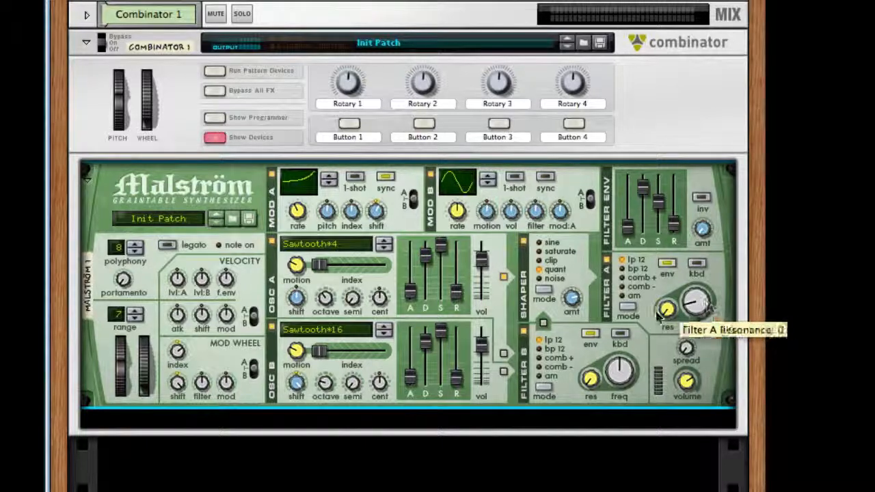
pyautogui.click(620, 278)
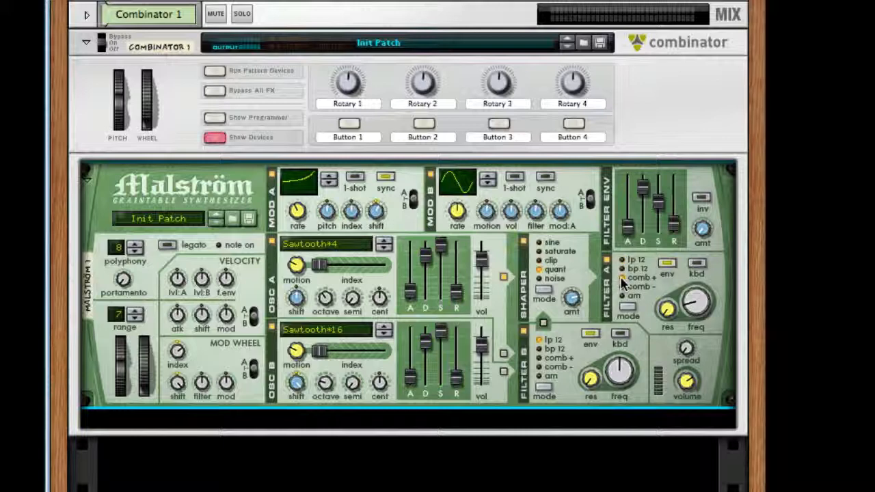
pyautogui.click(696, 266)
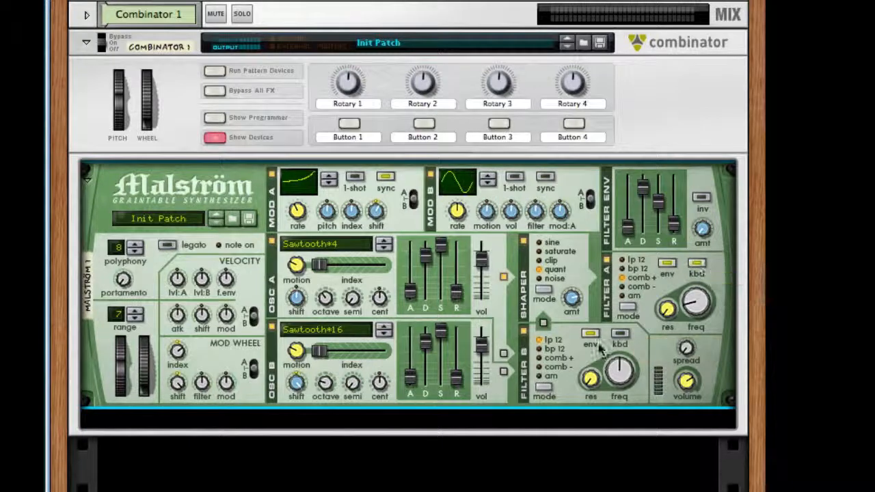
pyautogui.click(524, 331)
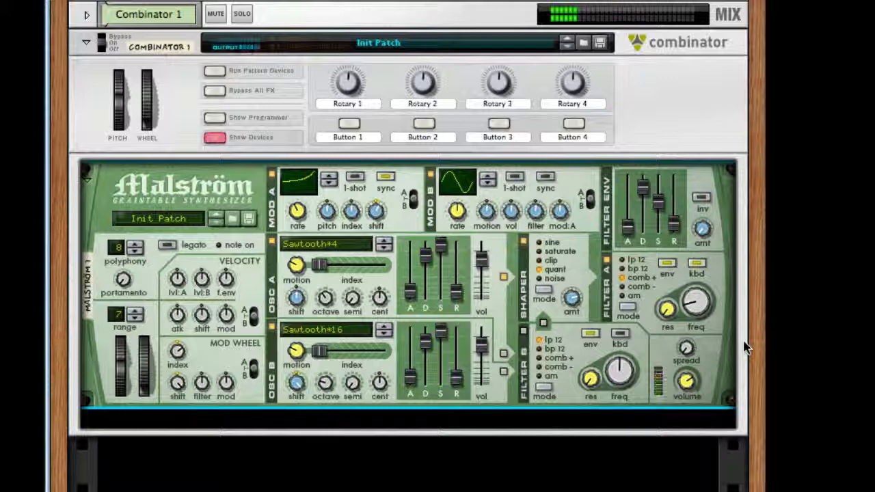
# - Add a Pulsar dual LFO below the Malström inside the Combinator
pyautogui.rightClick(198, 365)
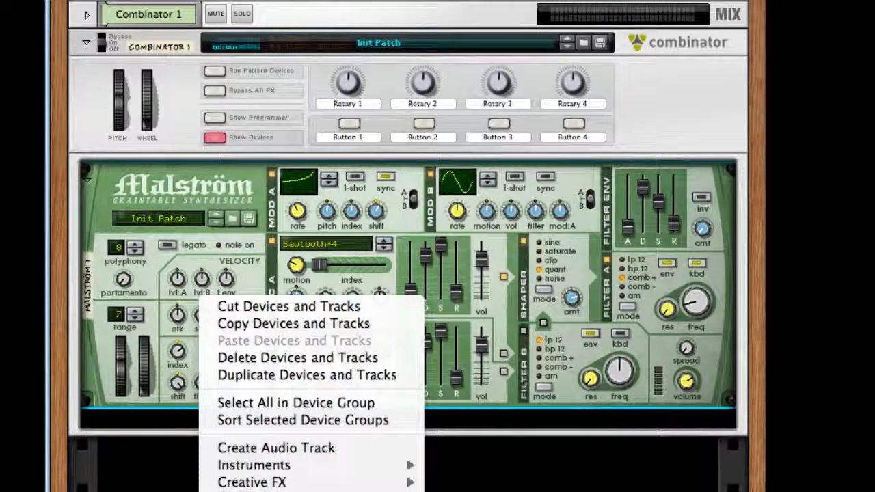
pyautogui.moveTo(241, 490)
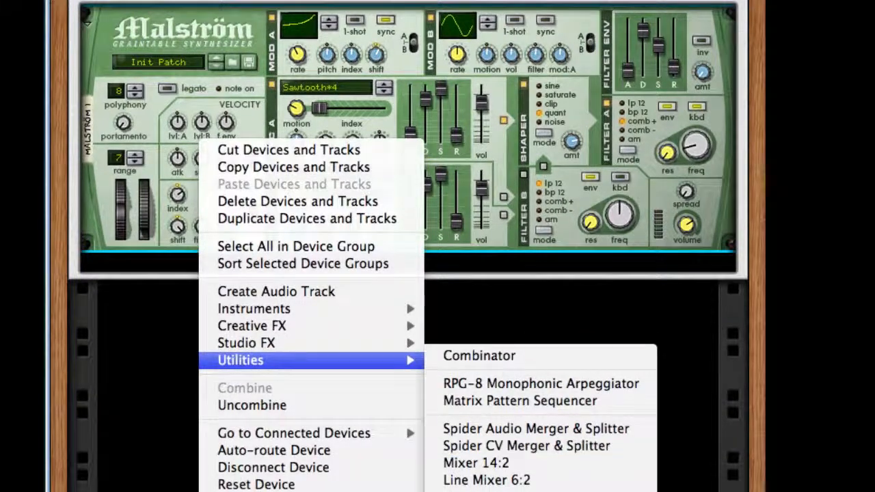
pyautogui.click(478, 490)
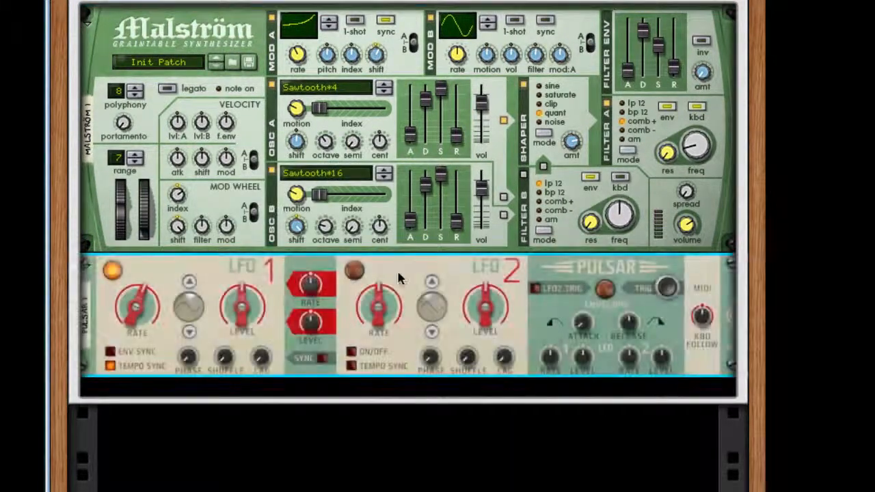
# - On the rear of the rack, connect two Pulsar LFO 1 CV outputs to the Malström's filter and level modulation inputs
pyautogui.press('Tab')
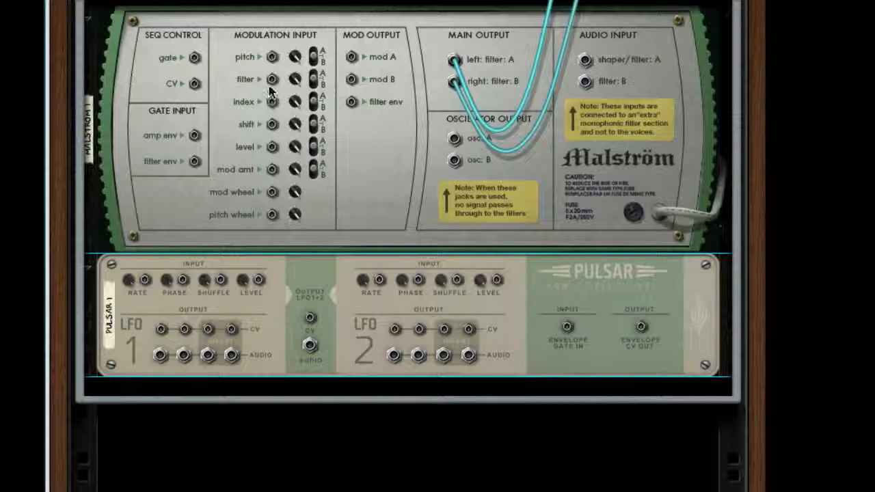
pyautogui.moveTo(272, 79); pyautogui.dragTo(162, 333)
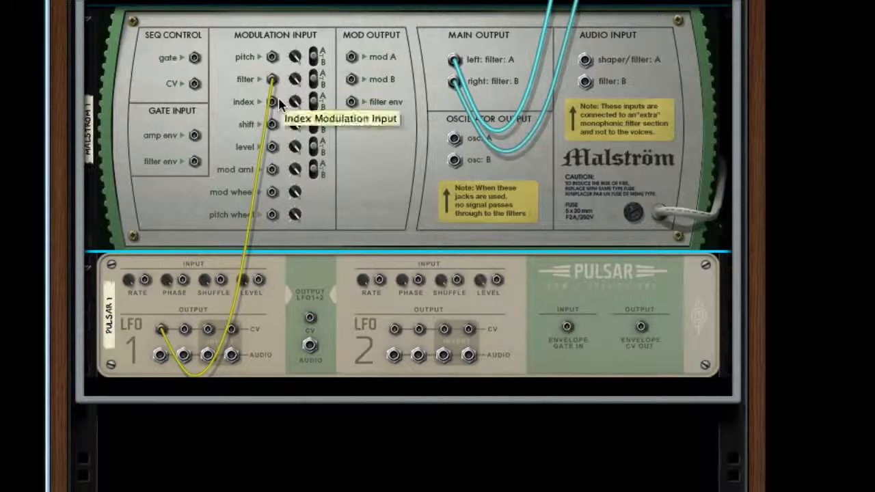
pyautogui.moveTo(272, 146); pyautogui.dragTo(184, 330)
# - In the Combinator's modulation routing for the Pulsar, assign Rotary 1 to LFO1 Rate Synced and Rotary 2 to LFO2 Rate Free
pyautogui.press('Tab')
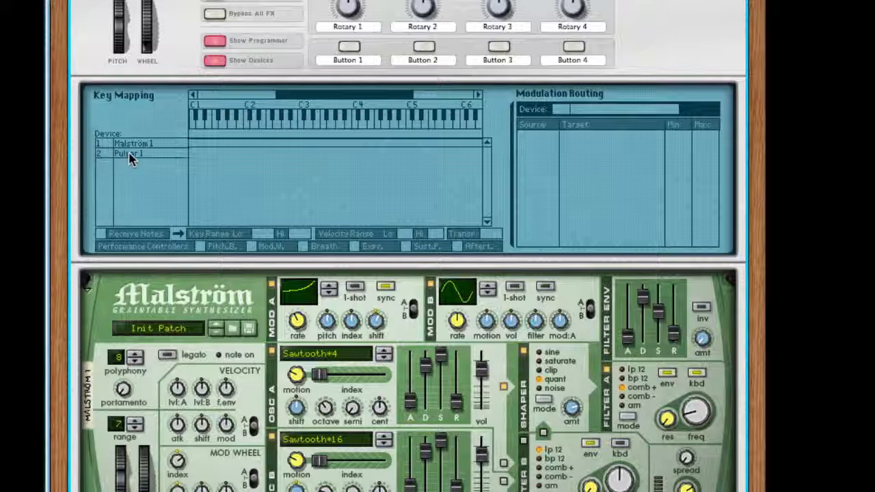
pyautogui.click(132, 154)
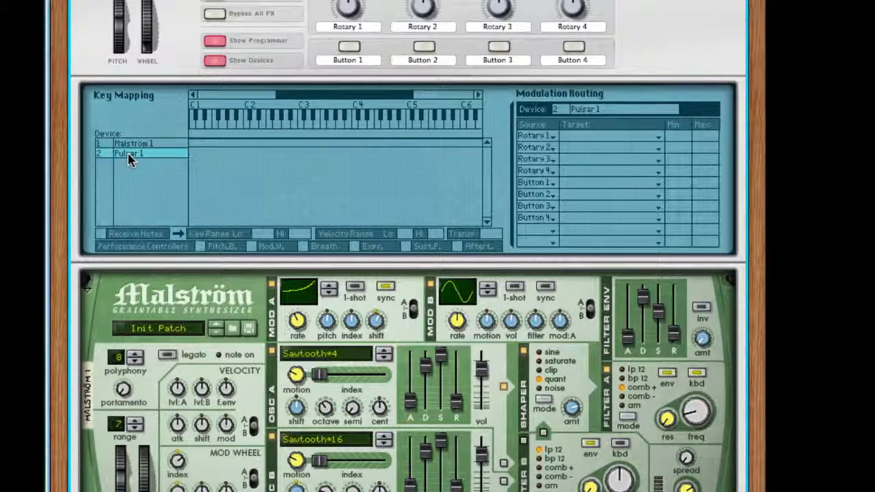
pyautogui.click(592, 139)
pyautogui.moveTo(598, 164)
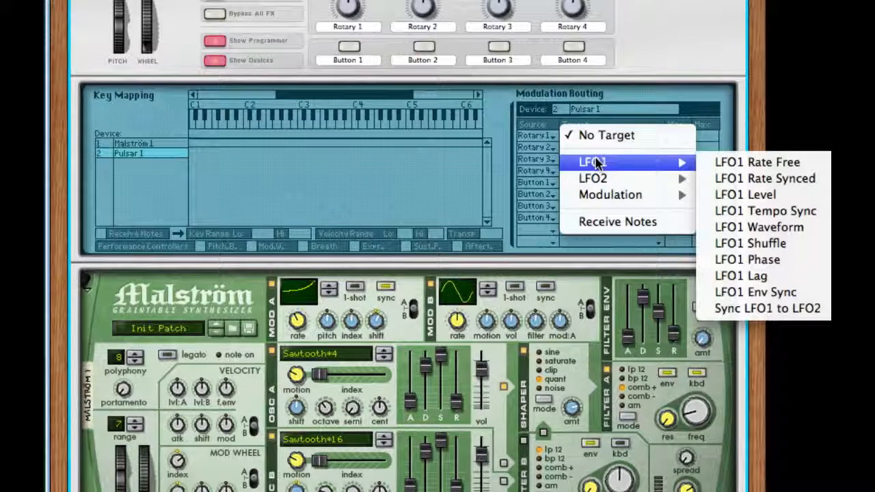
pyautogui.click(752, 179)
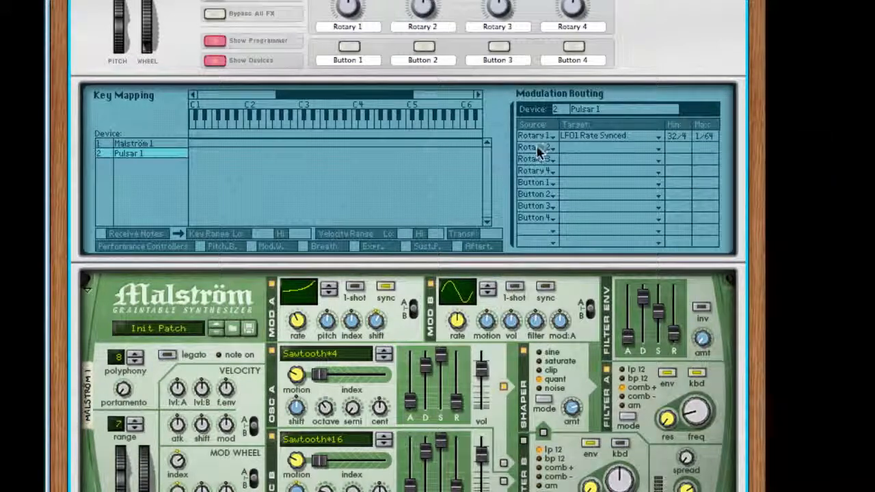
pyautogui.click(632, 150)
pyautogui.moveTo(636, 193)
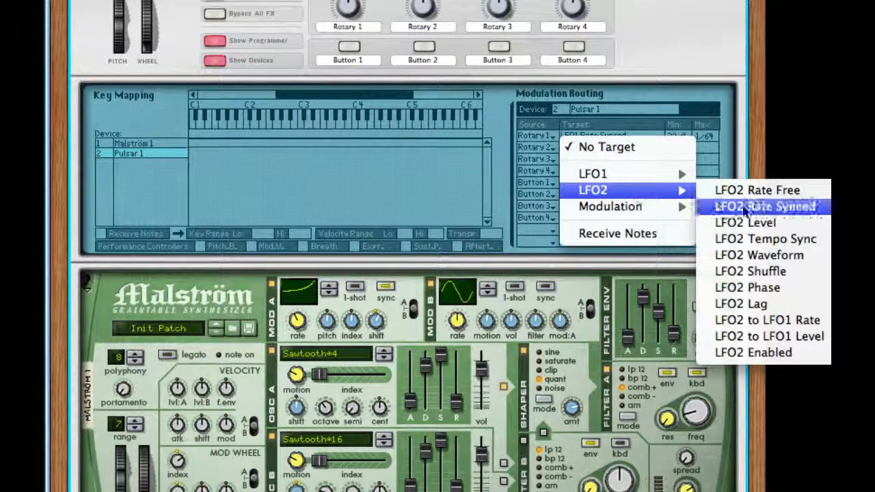
pyautogui.click(761, 194)
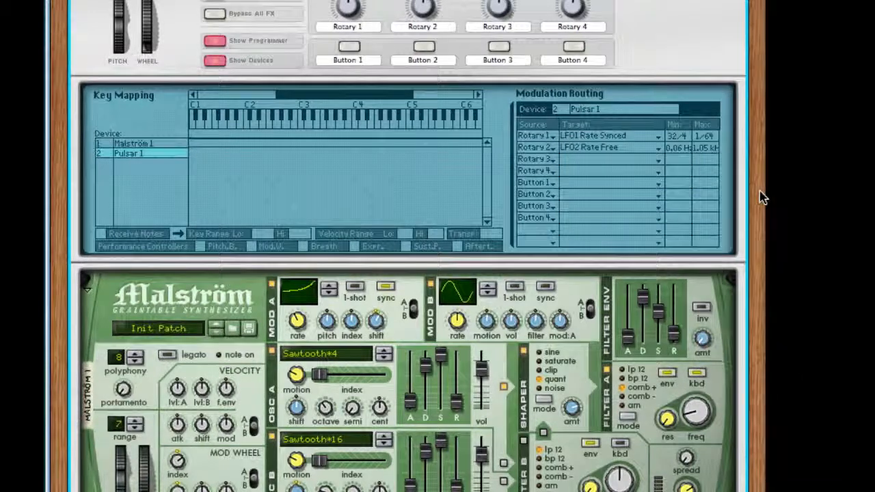
# - Assign Button 1 to LFO2 Enabled in the Pulsar's modulation routing
pyautogui.click(577, 188)
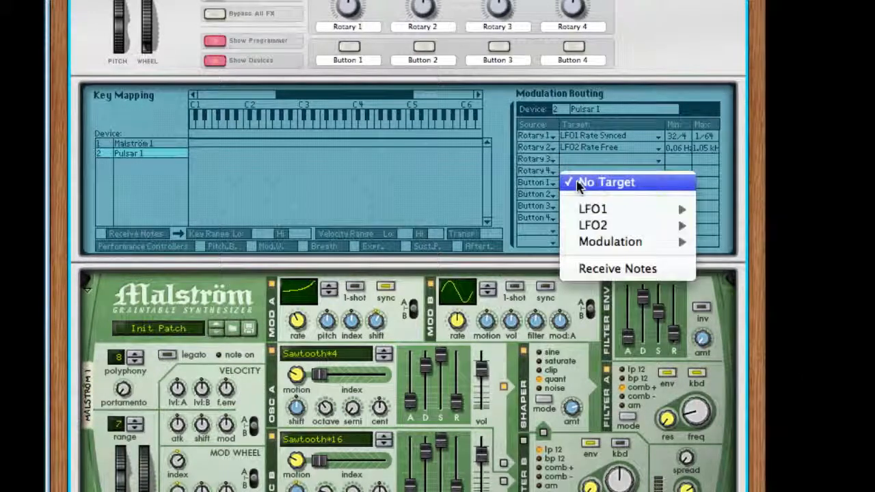
pyautogui.moveTo(592, 210)
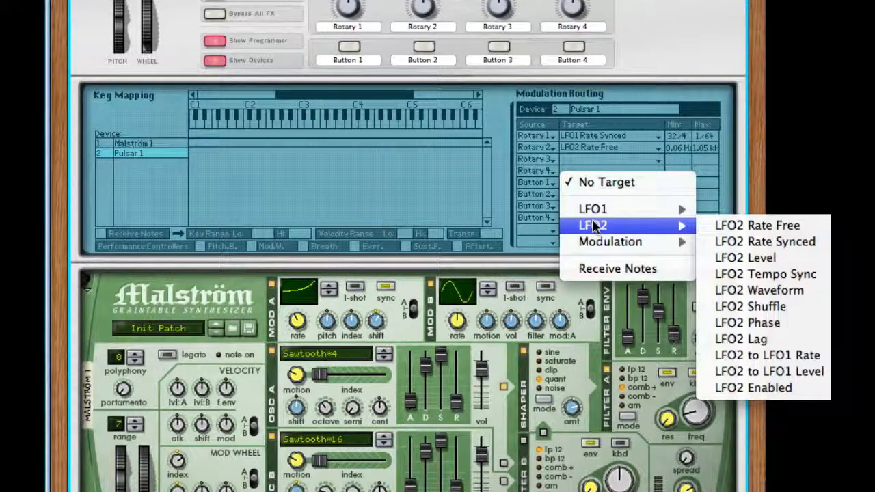
pyautogui.moveTo(604, 247)
pyautogui.moveTo(610, 231)
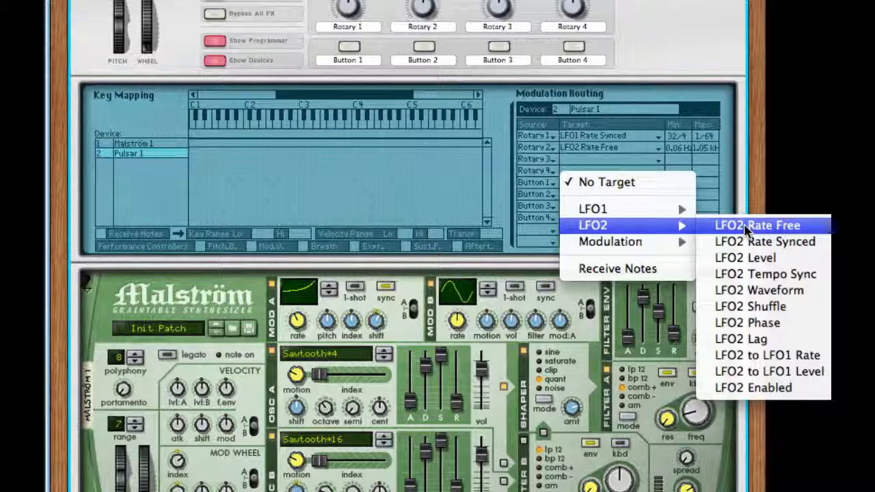
pyautogui.click(766, 390)
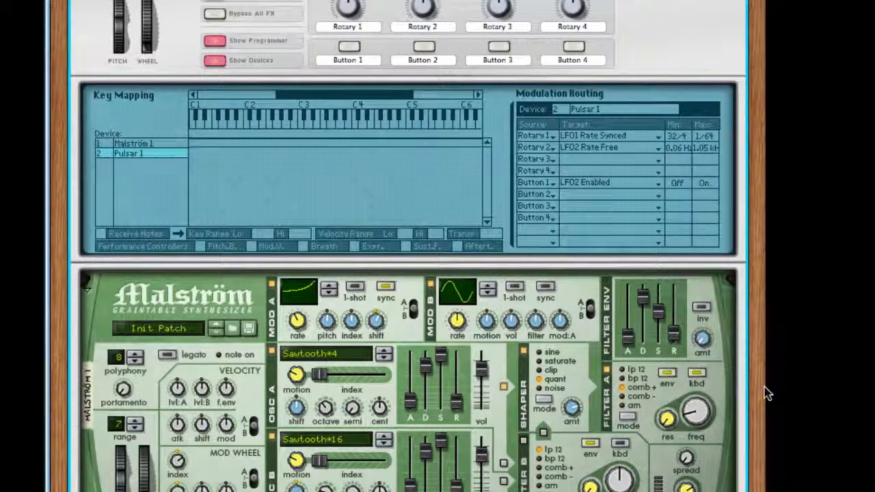
# - Turn on the sync between the Pulsar's two LFOs and lower the LFO 2 to LFO 1 rate amount
pyautogui.scroll(-5, 362, 340)
pyautogui.scroll(-1, 362, 341)
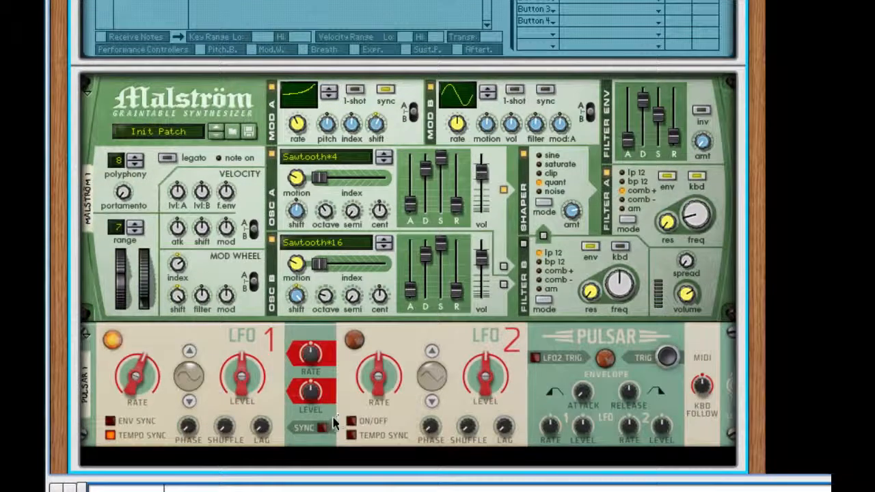
pyautogui.click(322, 427)
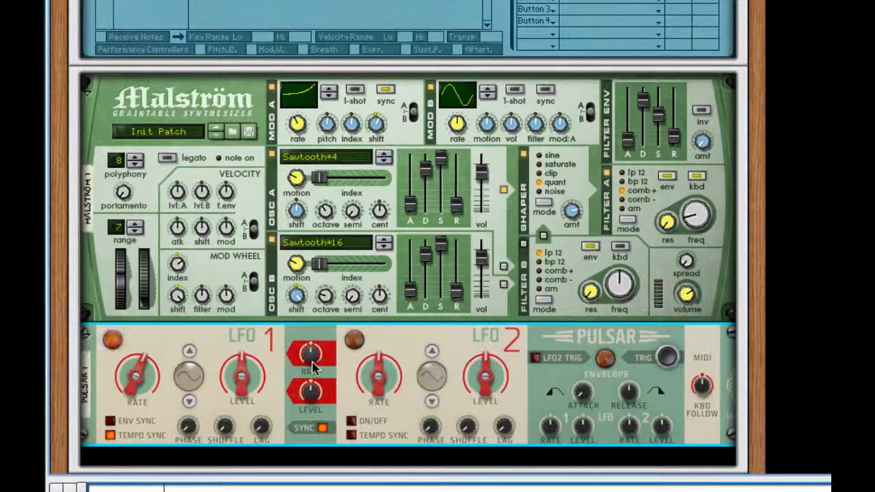
pyautogui.moveTo(311, 357); pyautogui.dragTo(298, 381)
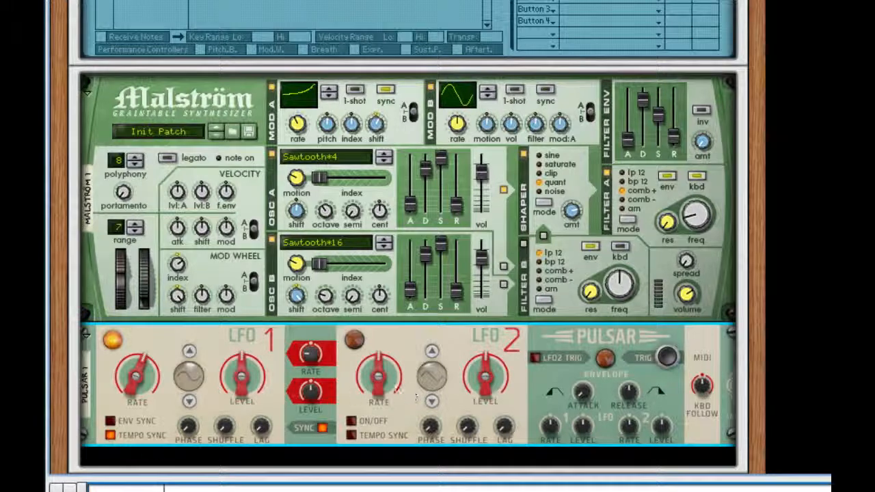
# - Enable envelope sync on the Pulsar's LFO 1 and change its waveform to the stepped shape
pyautogui.click(110, 422)
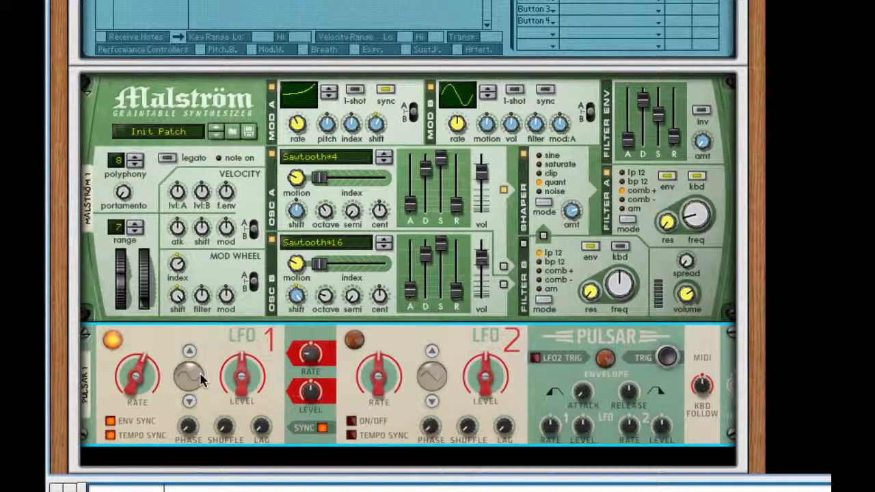
pyautogui.moveTo(200, 372); pyautogui.dragTo(201, 378)
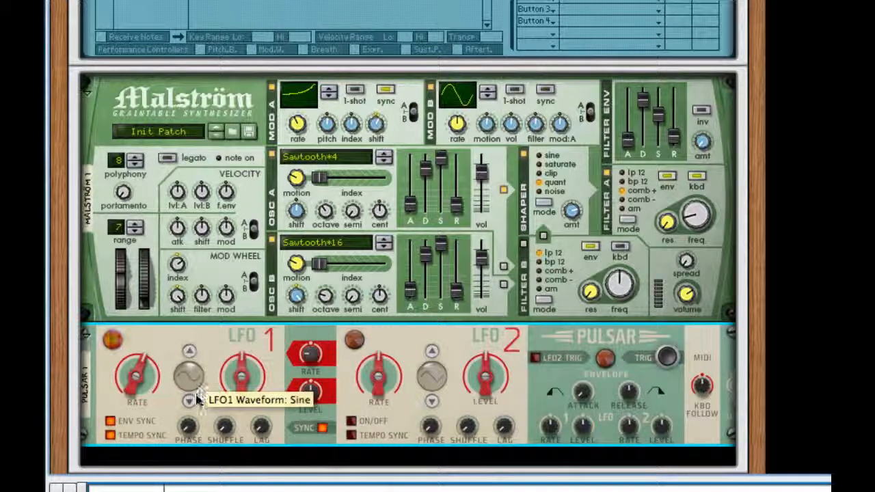
pyautogui.moveTo(198, 400); pyautogui.dragTo(212, 321)
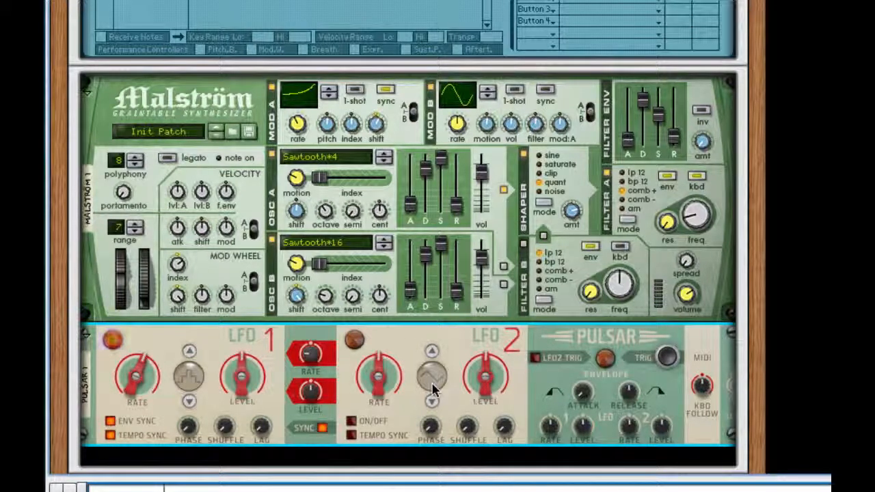
# - Clear Button 1's target in the Pulsar's modulation routing and assign Button 2 to LFO2 Enabled
pyautogui.scroll(5, 487, 361)
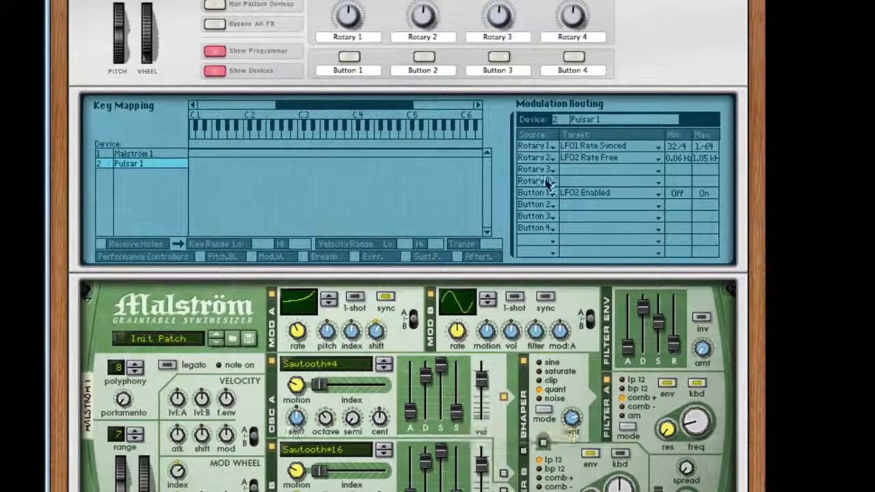
pyautogui.click(586, 194)
pyautogui.click(613, 150)
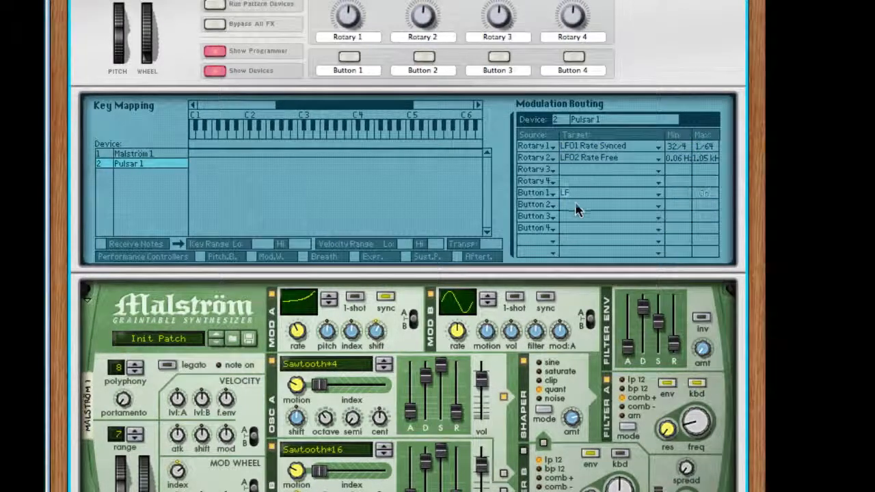
pyautogui.click(567, 206)
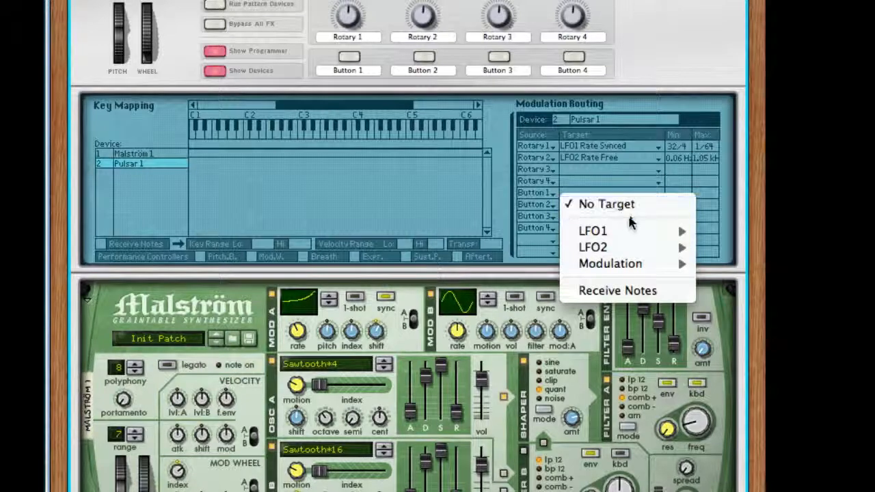
pyautogui.moveTo(602, 247)
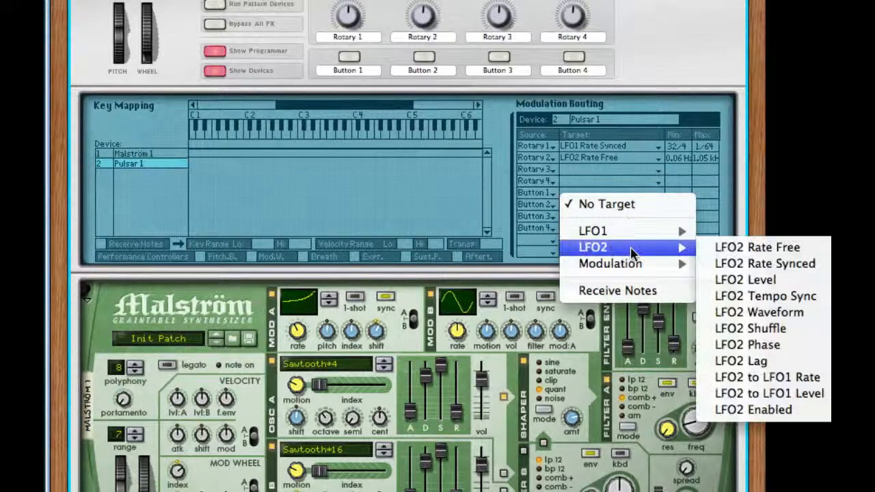
pyautogui.click(786, 412)
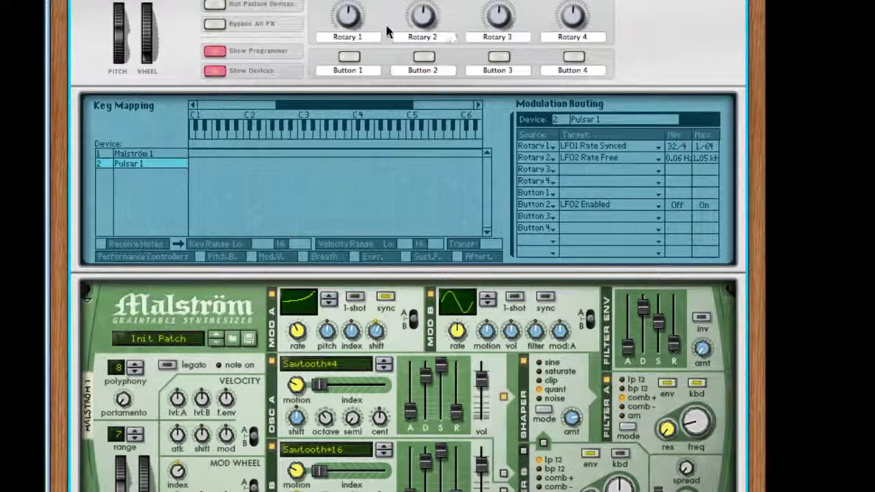
# - Rename the Combinator's Rotary 1 as "Speed" and Rotary 2 as "X2 Rate"
pyautogui.doubleClick(336, 41)
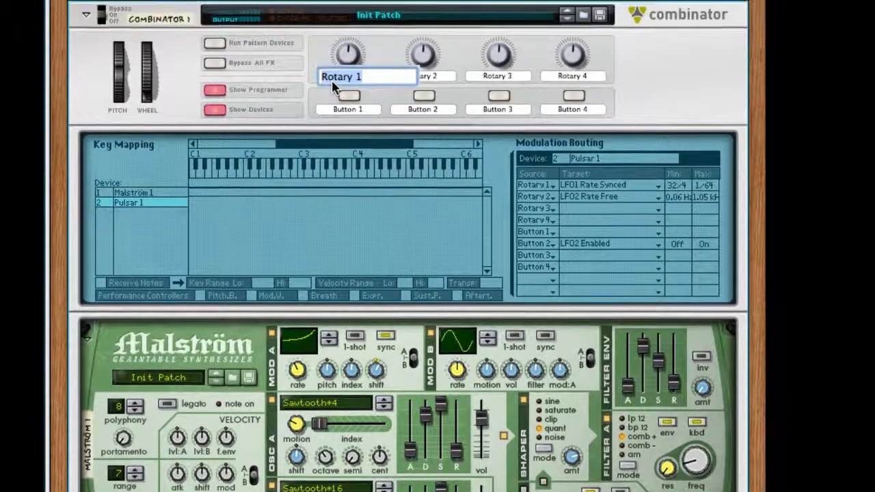
pyautogui.write('Rate Synced')
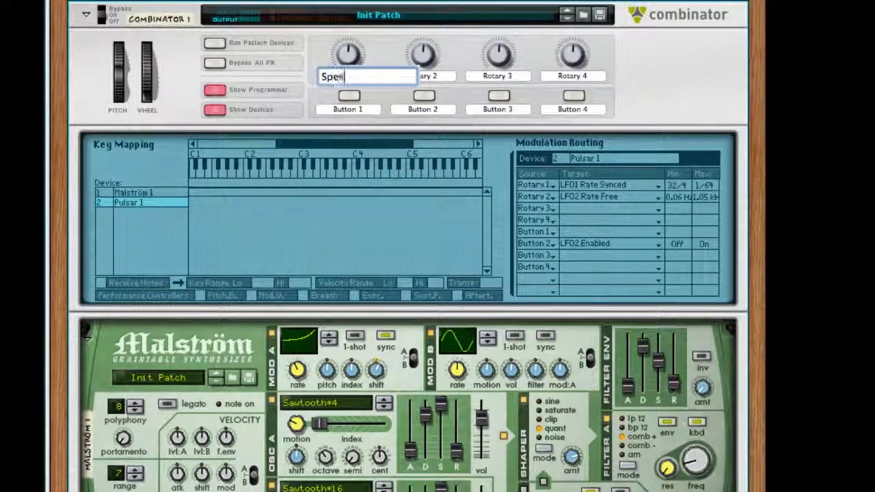
pyautogui.press('Return')
pyautogui.doubleClick(428, 78)
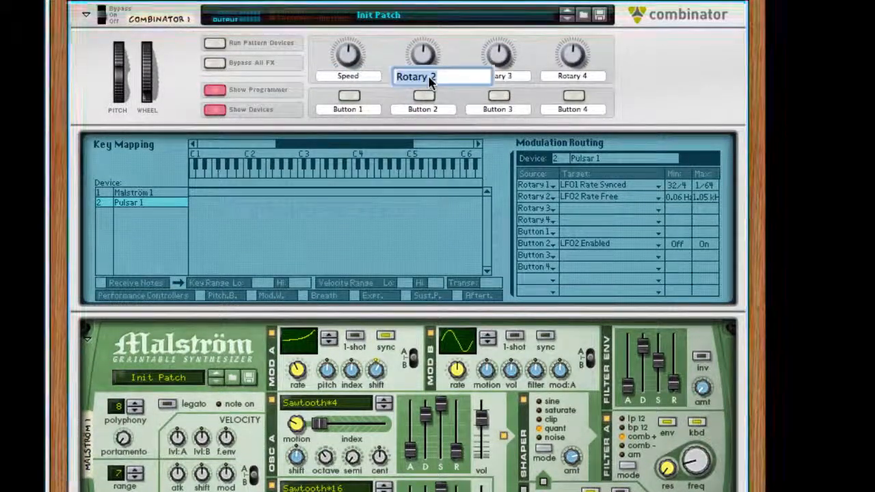
pyautogui.write('X')
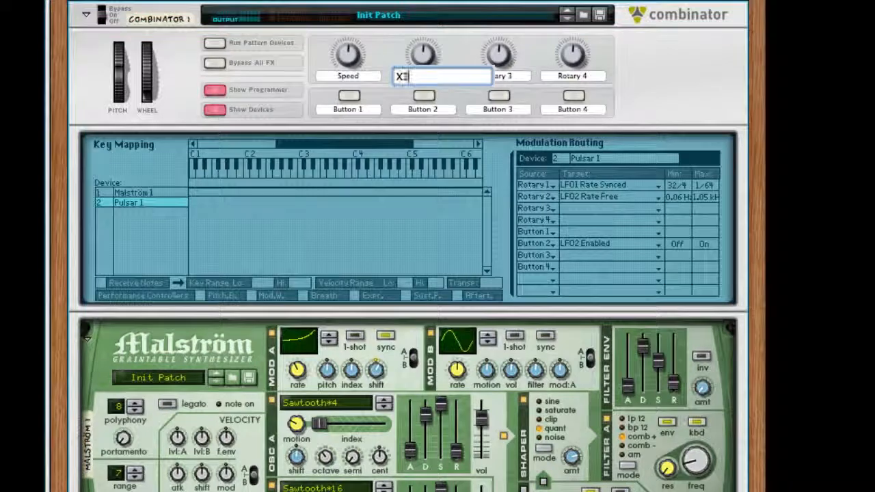
pyautogui.write('2 Rate')
pyautogui.press('Return')
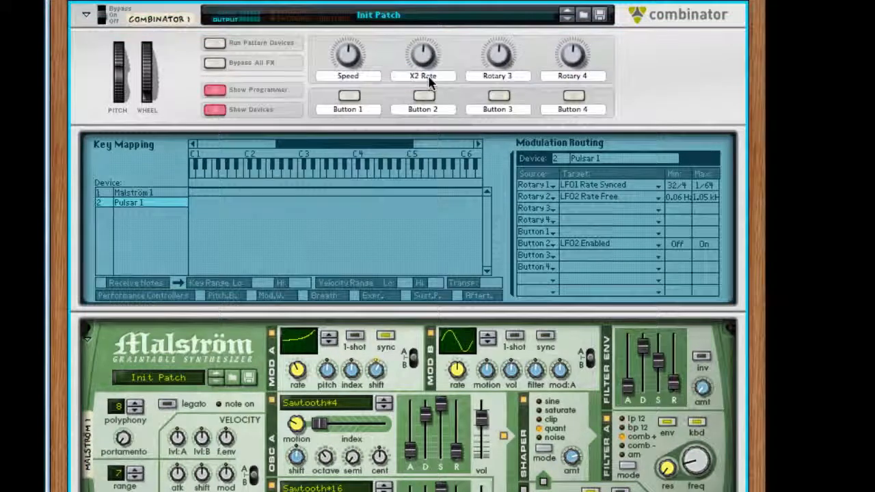
# - Rename the Combinator's Button 2 as "X2 On" and try switching it
pyautogui.doubleClick(426, 109)
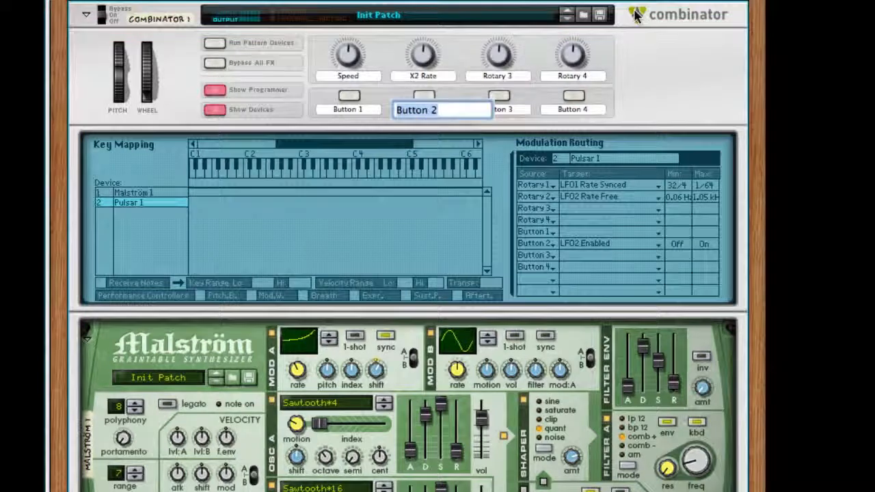
pyautogui.write('X2 On')
pyautogui.press('Return')
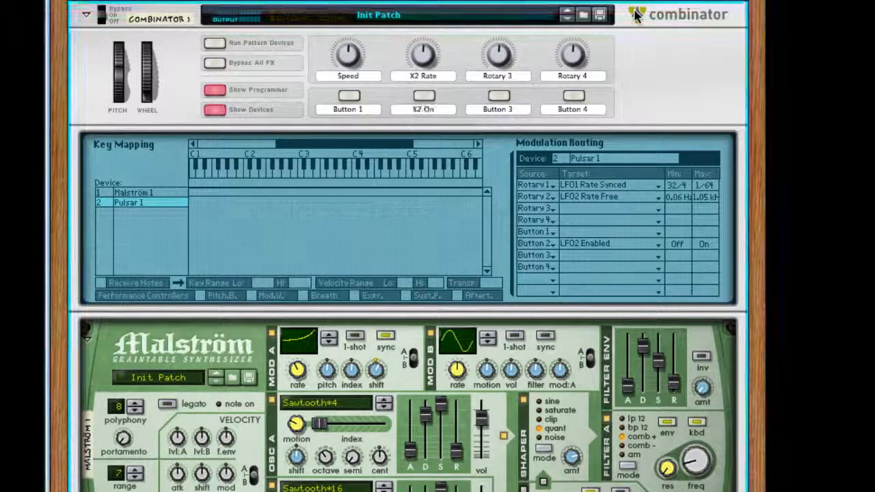
pyautogui.click(423, 96)
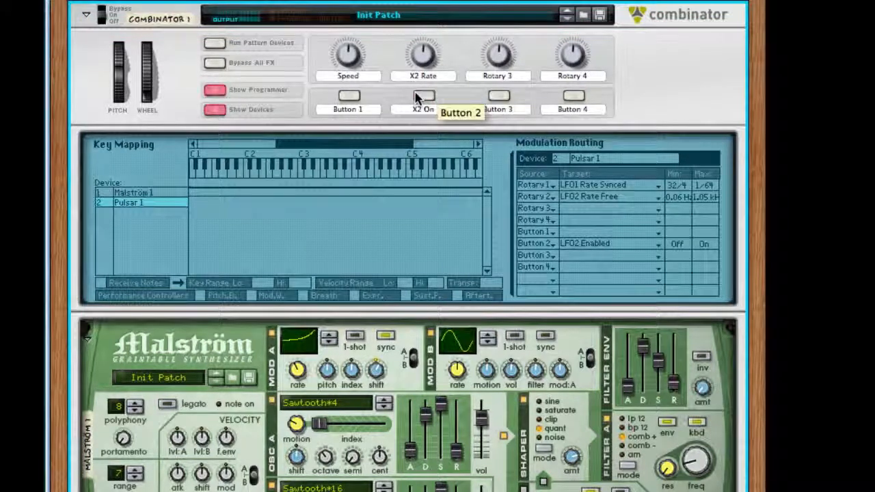
pyautogui.click(423, 96)
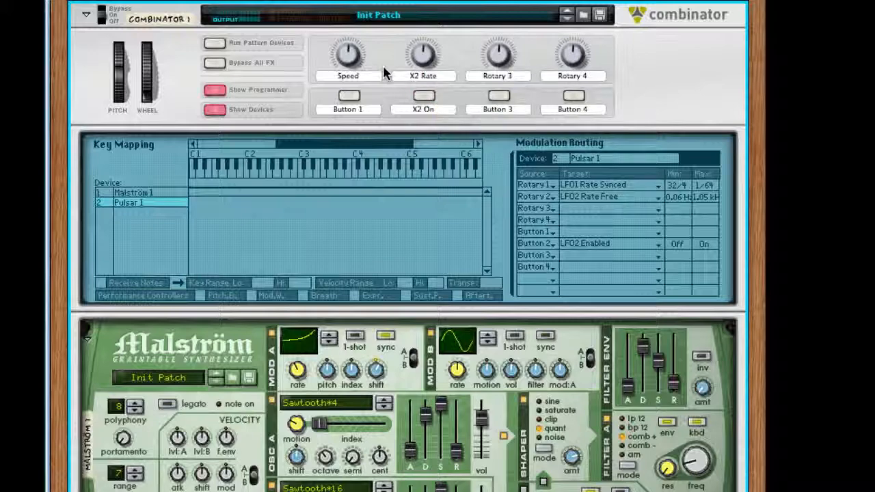
# - Hide the Combinator's programmer and add an RV7000 reverb after the Pulsar inside the Combinator
pyautogui.click(215, 92)
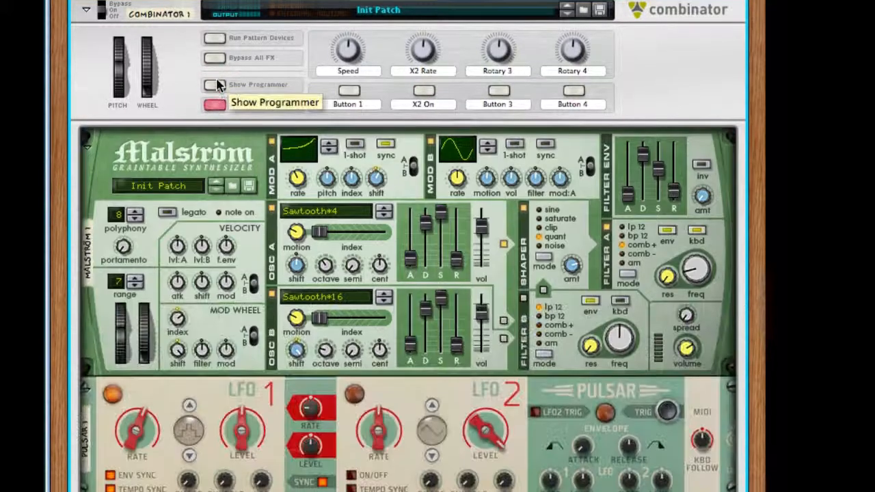
pyautogui.scroll(-3, 218, 97)
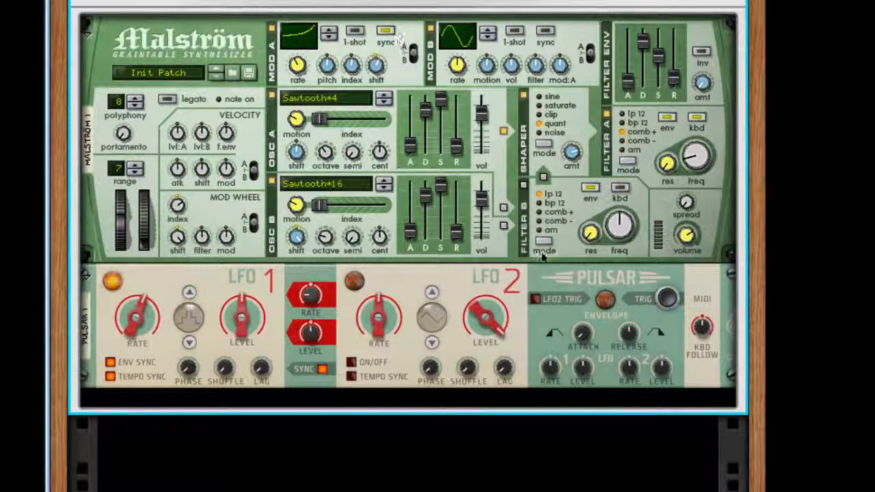
pyautogui.rightClick(531, 349)
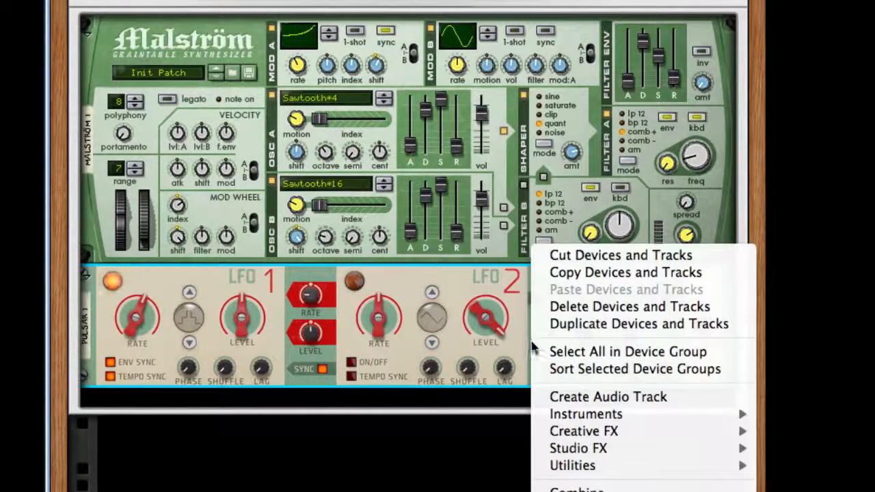
pyautogui.moveTo(663, 445)
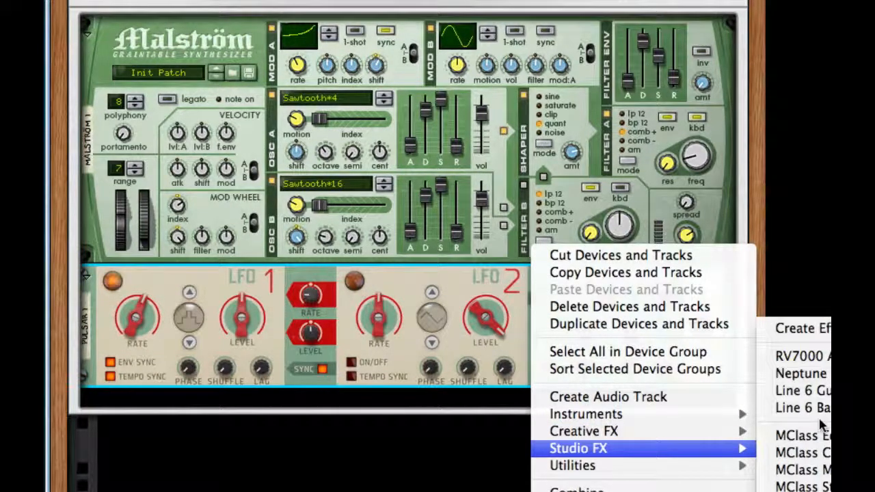
pyautogui.click(810, 356)
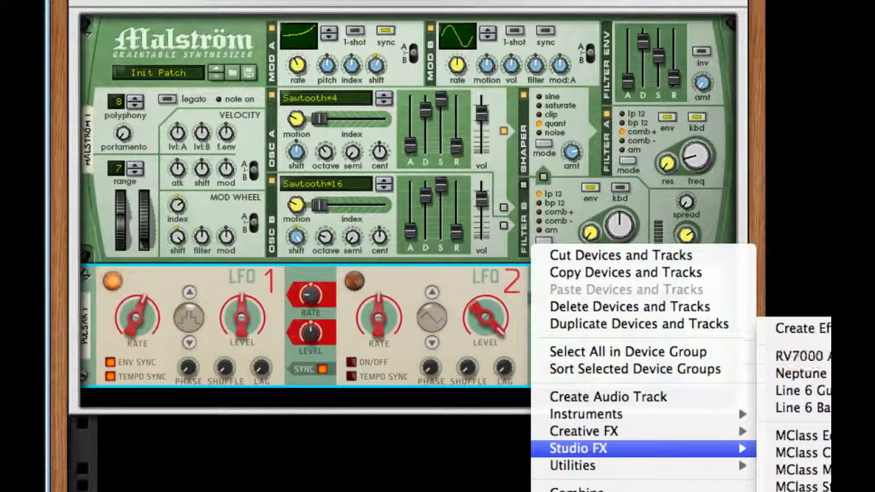
# - Reduce the RV7000 reverb's Dry-Wet balance and shorten its Decay
pyautogui.moveTo(627, 422); pyautogui.dragTo(617, 467)
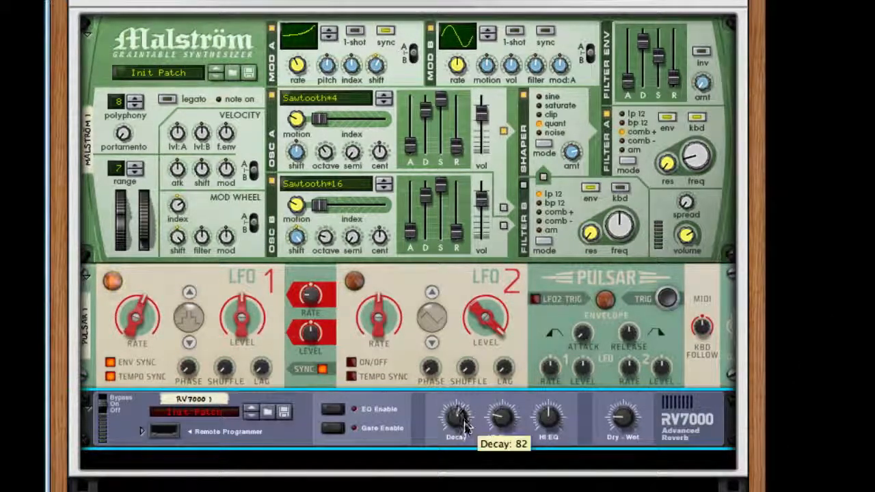
pyautogui.moveTo(456, 417); pyautogui.dragTo(458, 447)
# - Add a Line 6 Bass Amp after the reverb, with its compressor on and the threshold at about 73
pyautogui.rightClick(705, 424)
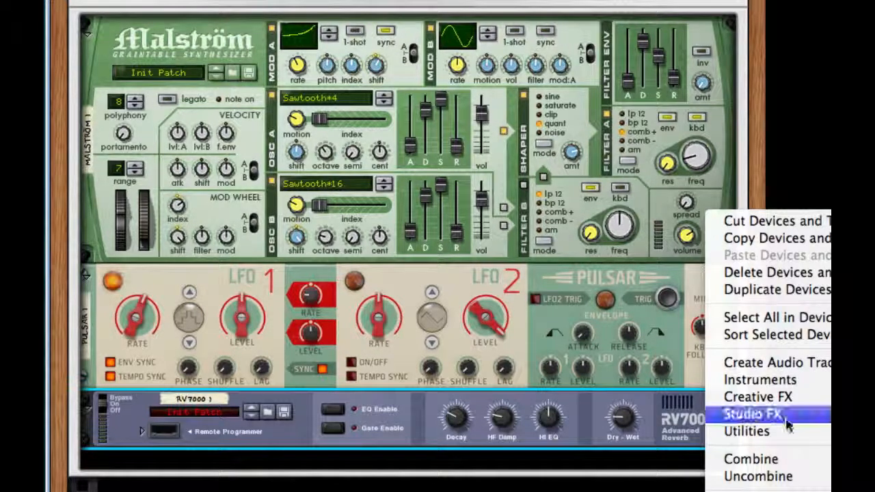
pyautogui.click(854, 432)
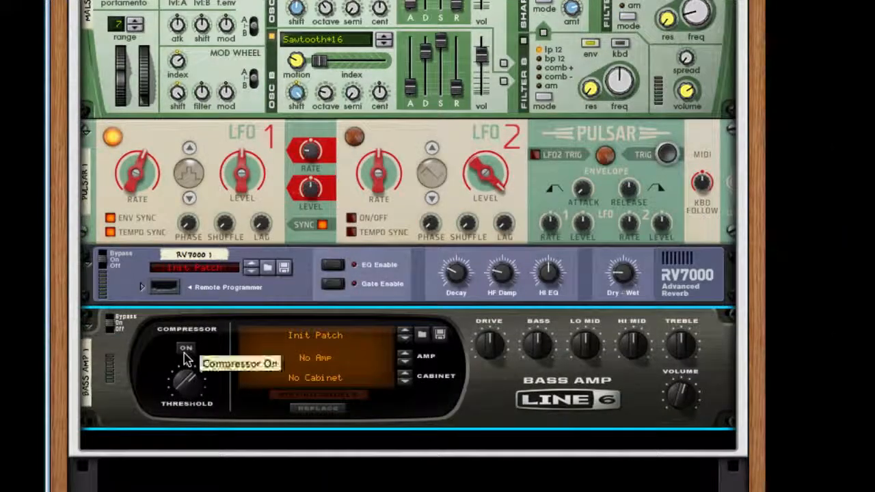
pyautogui.moveTo(185, 376); pyautogui.dragTo(184, 294)
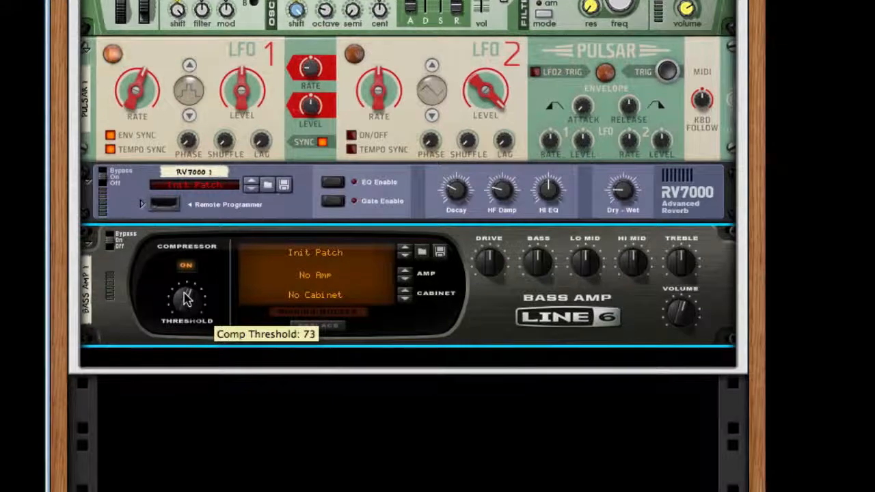
# - Add a Scream 4 distortion unit after the Bass Amp
pyautogui.rightClick(518, 297)
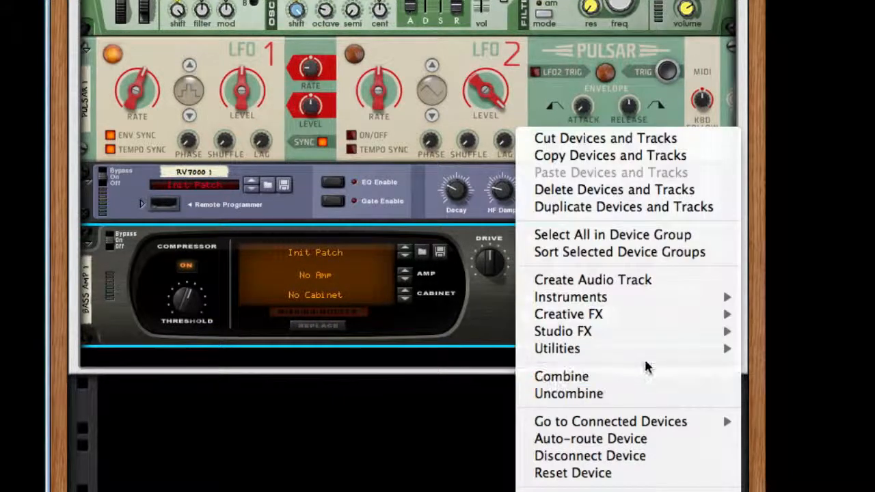
pyautogui.moveTo(670, 316)
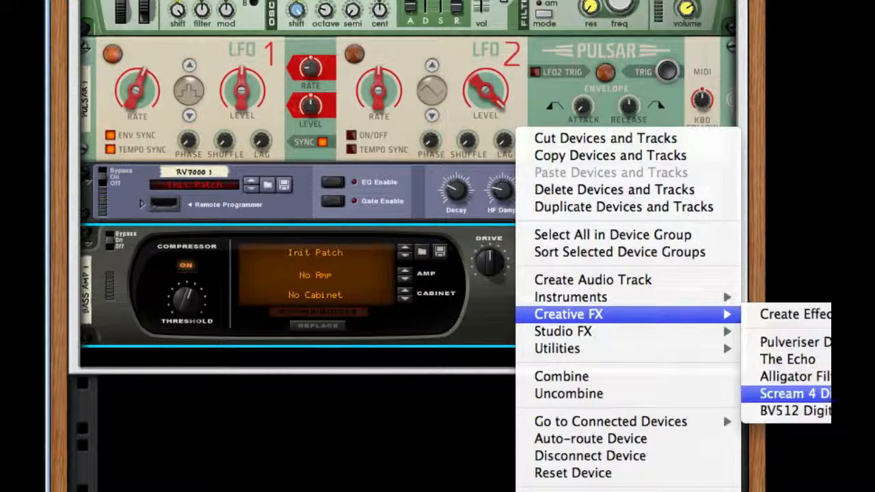
pyautogui.click(786, 393)
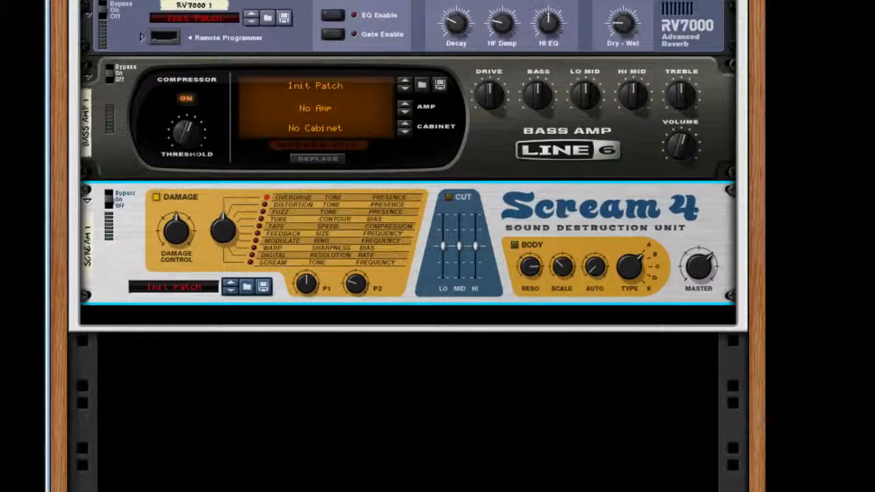
# - Set the Scream 4 to Warp damage with a reduced Damage Control, P1 fully up and P2 raised
pyautogui.moveTo(223, 227); pyautogui.dragTo(221, 196)
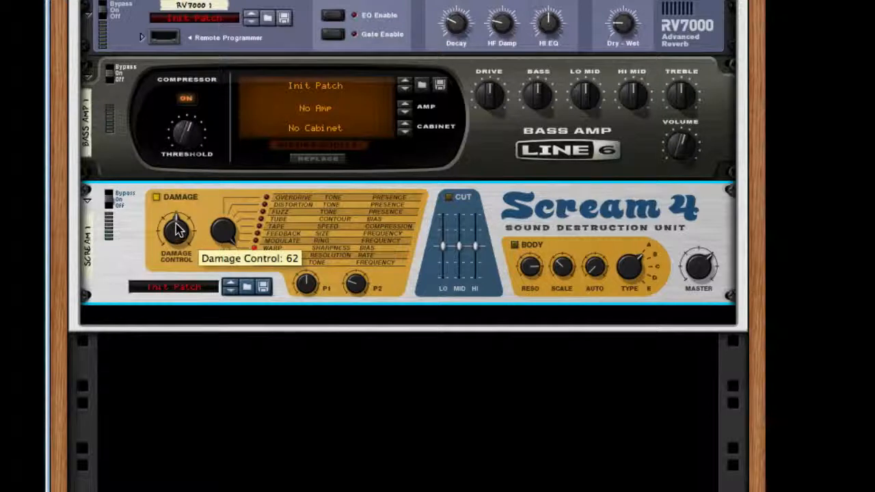
pyautogui.moveTo(176, 224); pyautogui.dragTo(176, 238)
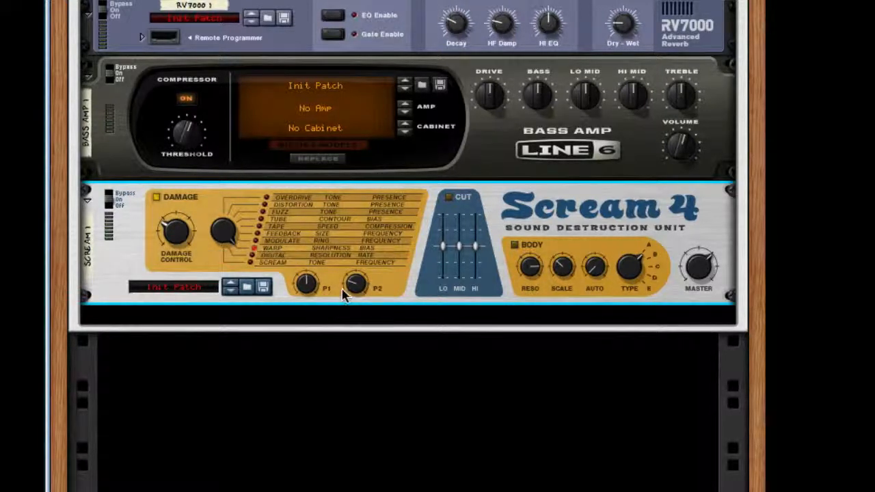
pyautogui.moveTo(355, 282)
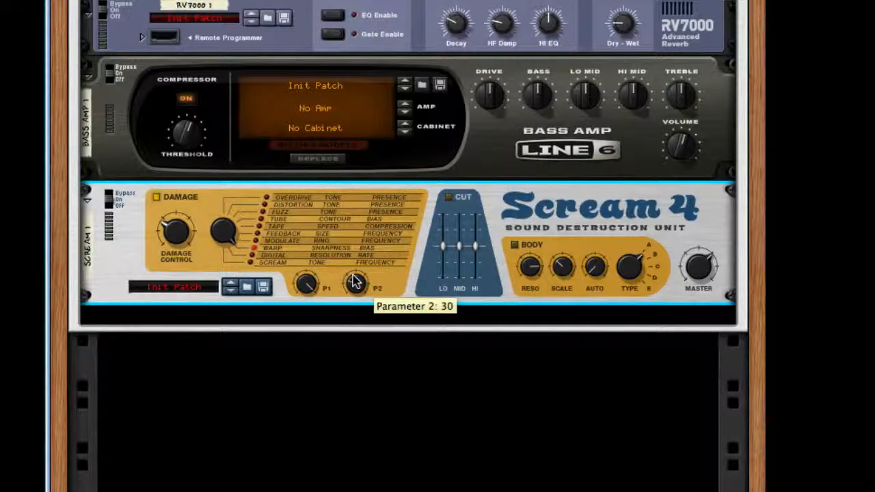
pyautogui.moveTo(356, 284); pyautogui.dragTo(352, 252)
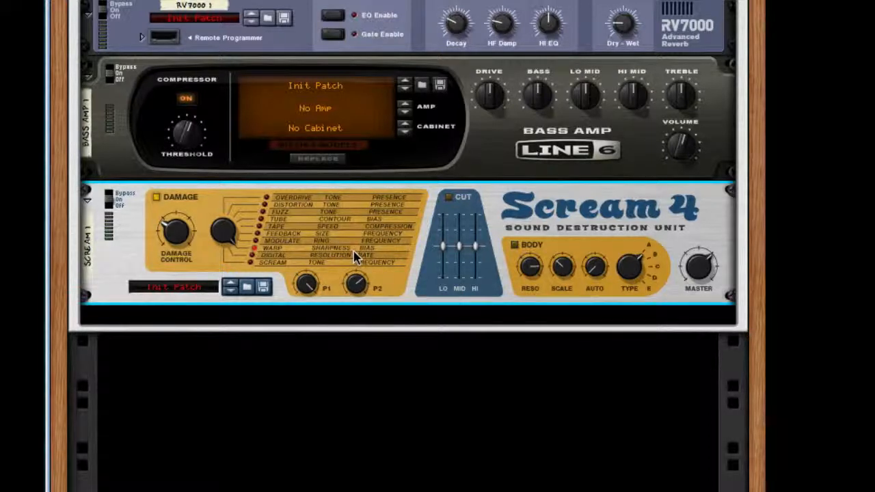
# - Add a second Scream 4 set to Tape damage, with Damage Control slightly reduced, P1 fully up and P2 slightly raised
pyautogui.rightClick(656, 209)
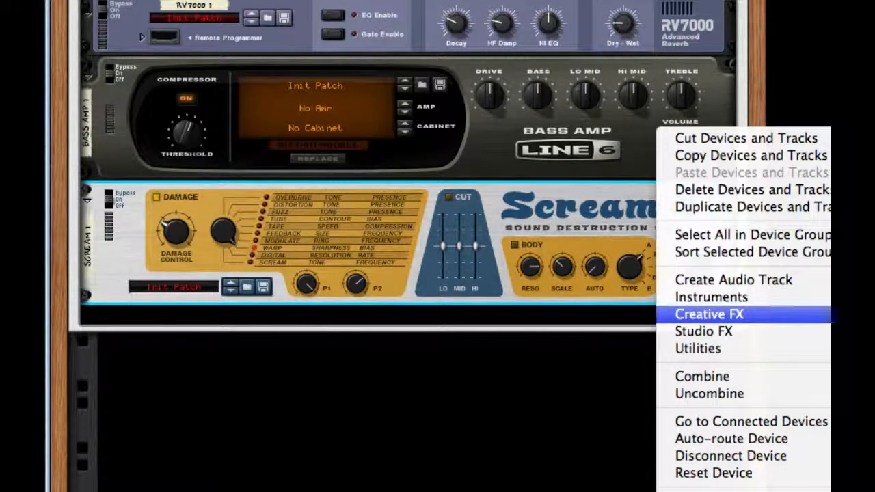
pyautogui.click(863, 366)
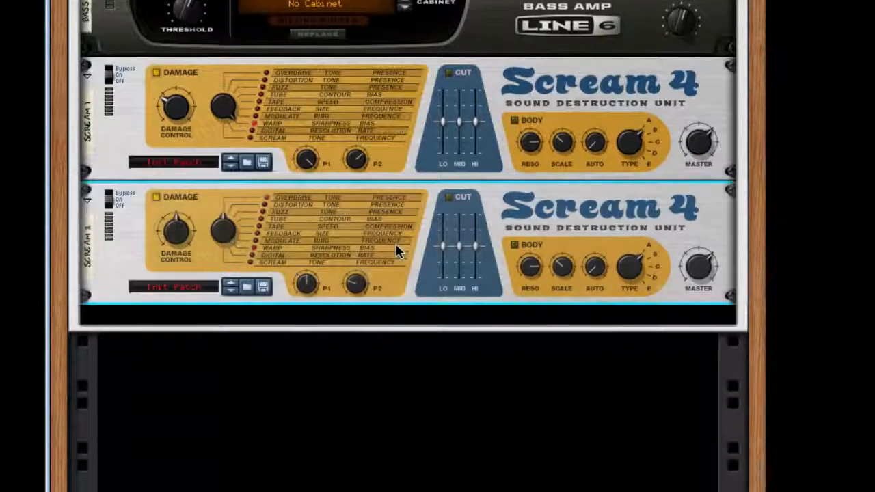
pyautogui.moveTo(234, 233); pyautogui.dragTo(220, 216)
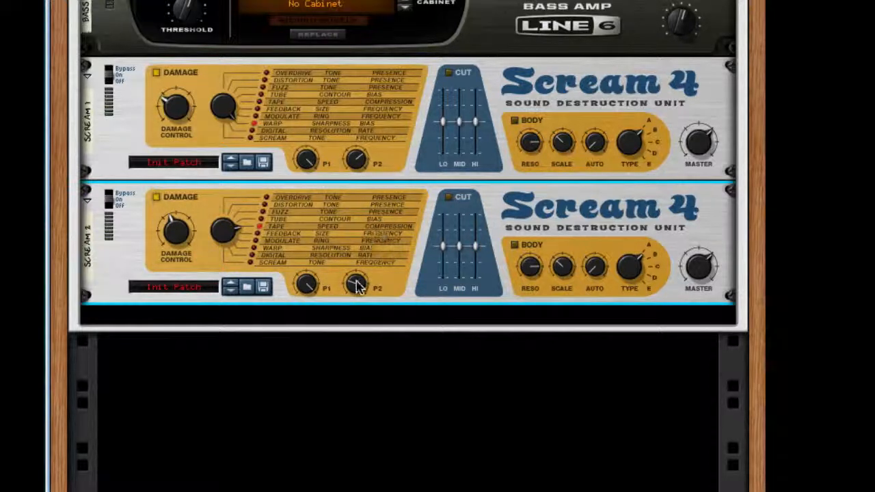
pyautogui.moveTo(356, 280); pyautogui.dragTo(359, 275)
# - Add three MClass Equalizers in a row after the second Scream 4
pyautogui.rightClick(576, 214)
pyautogui.moveTo(735, 332)
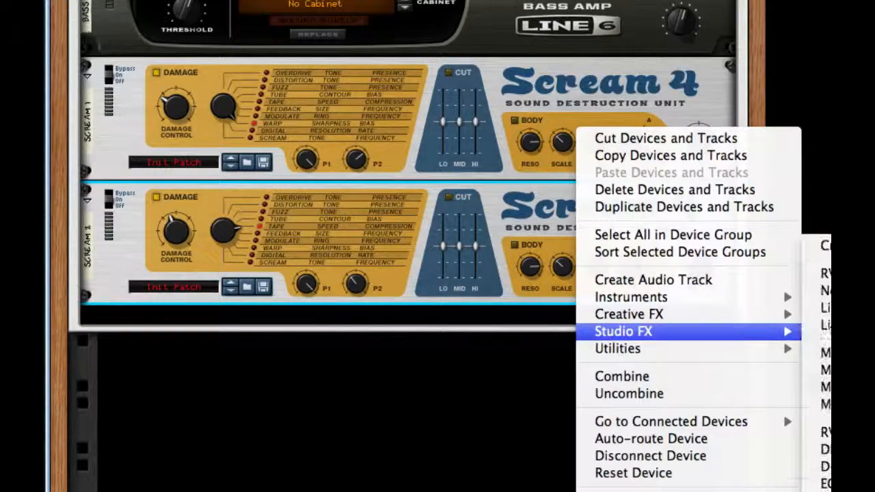
pyautogui.click(826, 370)
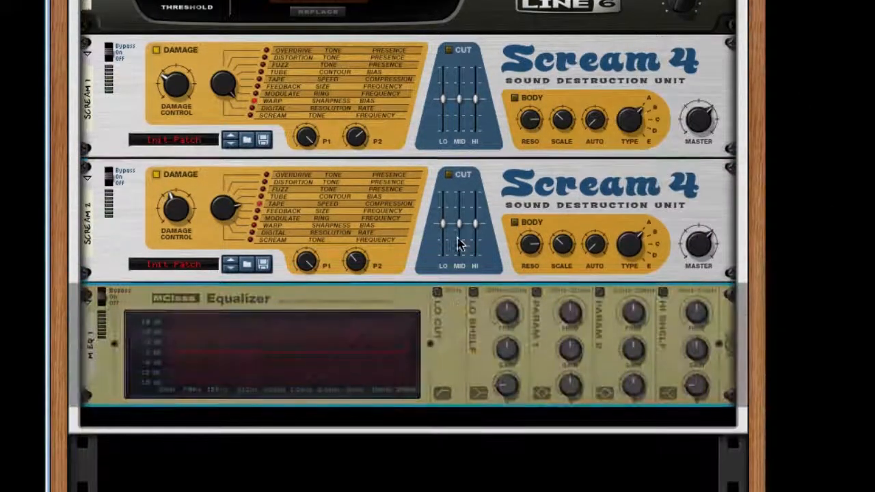
pyautogui.scroll(-3, 458, 244)
pyautogui.rightClick(457, 234)
pyautogui.moveTo(606, 394)
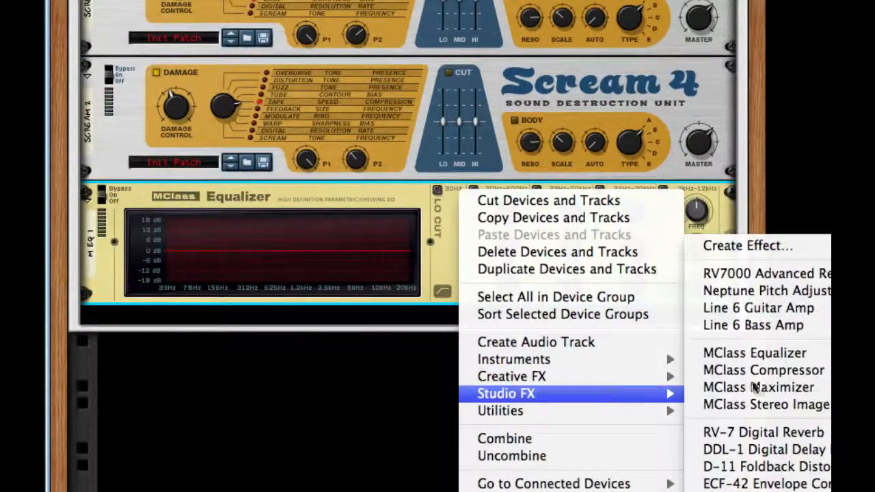
pyautogui.click(756, 353)
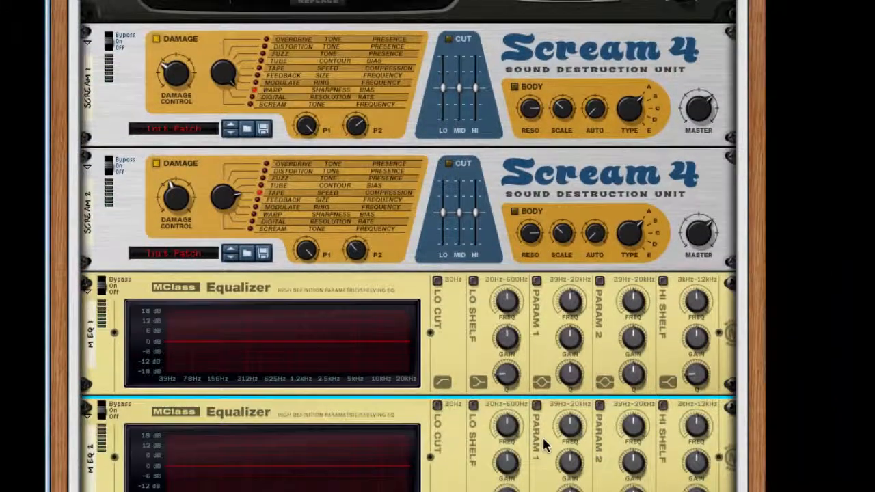
pyautogui.rightClick(543, 439)
pyautogui.moveTo(717, 482)
pyautogui.click(828, 443)
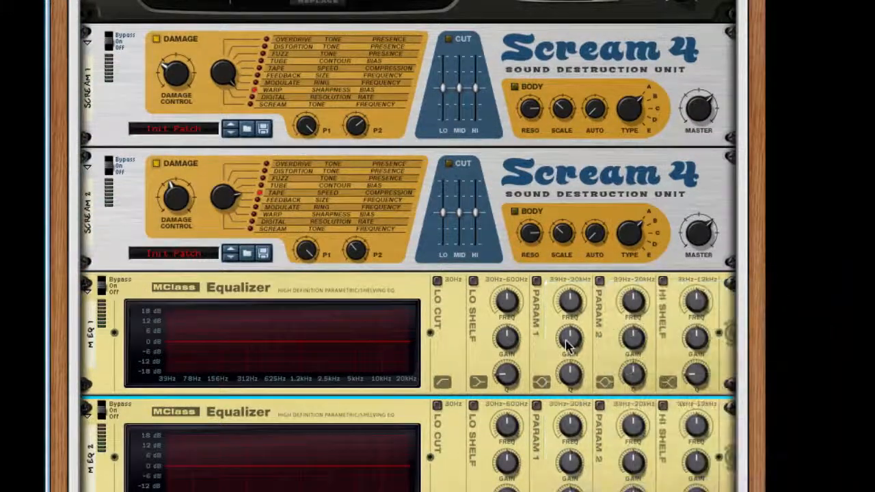
# - Enable Lo Cut, Param 1 and Param 2 on all three MClass Equalizers
pyautogui.click(437, 32)
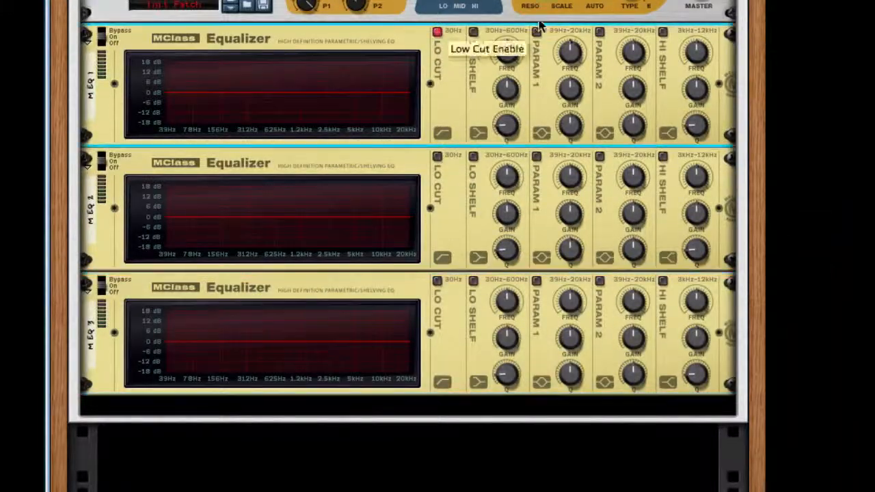
pyautogui.click(537, 31)
pyautogui.click(599, 32)
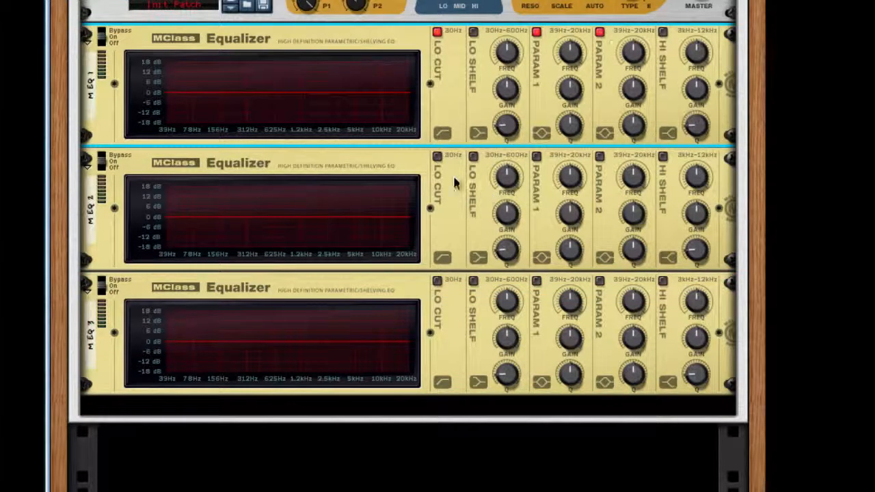
pyautogui.click(436, 156)
pyautogui.click(536, 156)
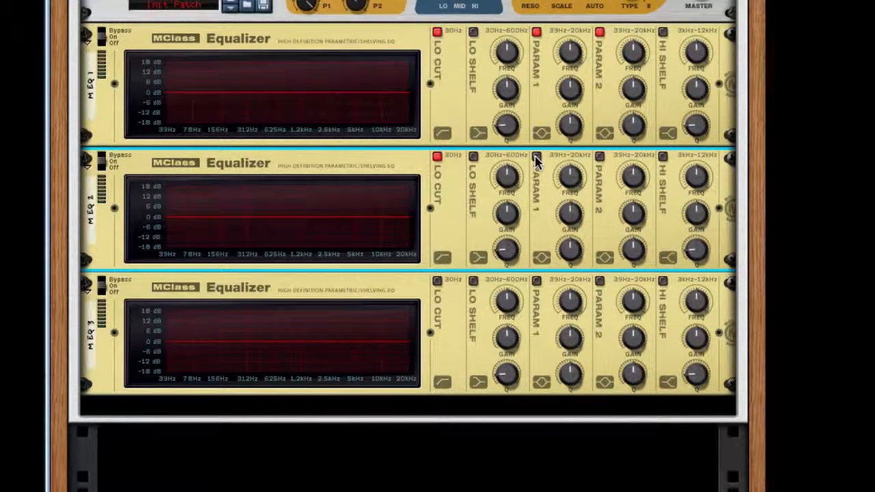
pyautogui.click(599, 157)
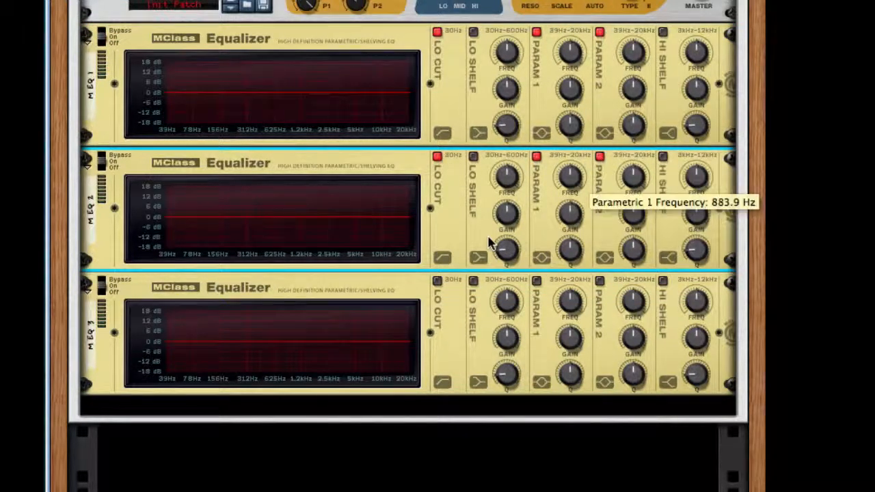
pyautogui.click(437, 282)
pyautogui.click(537, 282)
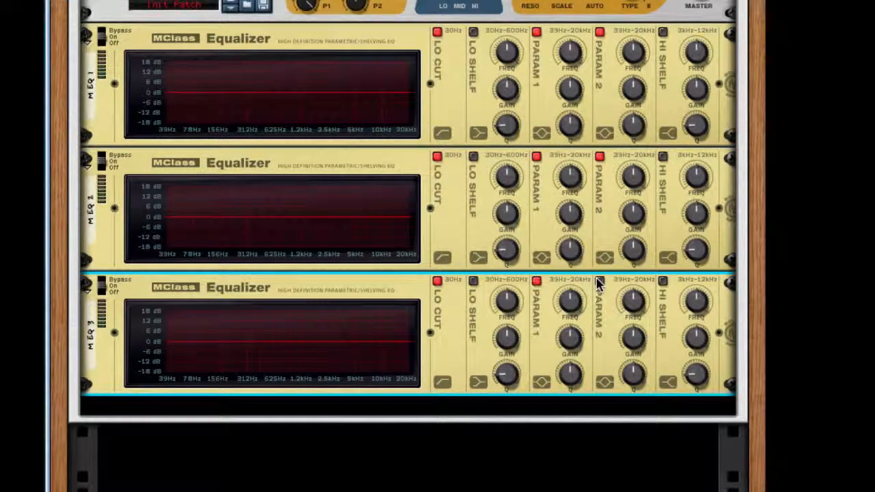
pyautogui.click(599, 283)
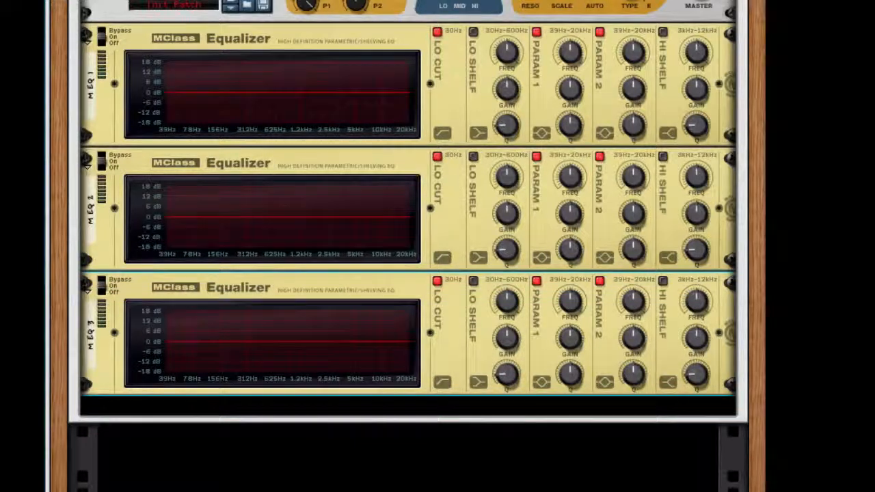
# - On the first equalizer, cut two deep, narrow notches: Param 1 around 4.6 kHz and Param 2 between 5 and 10 kHz
pyautogui.moveTo(574, 66); pyautogui.dragTo(574, 54)
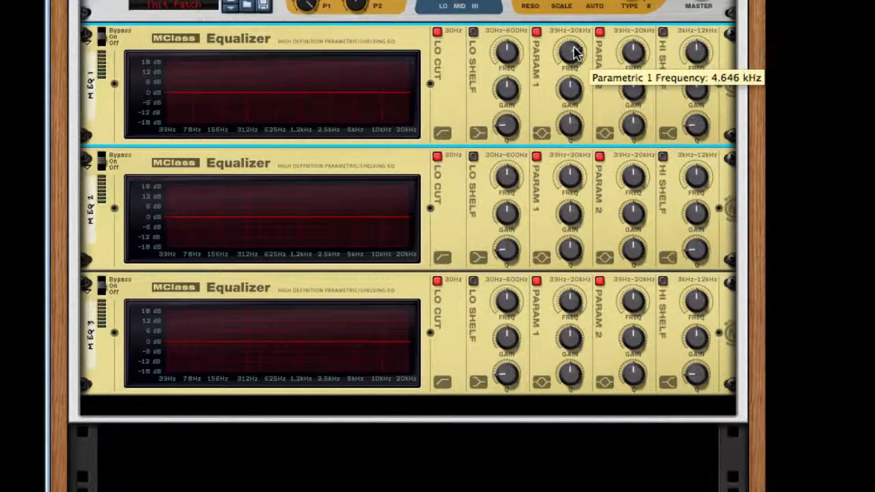
pyautogui.moveTo(570, 89); pyautogui.dragTo(571, 114)
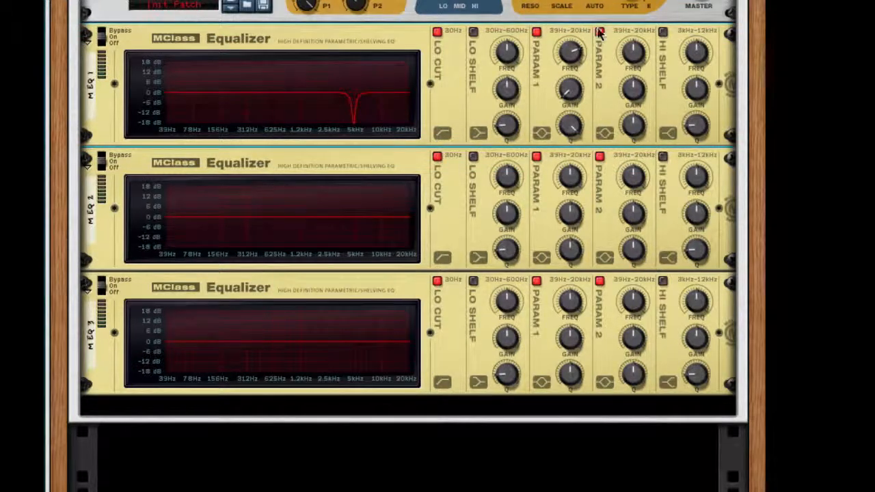
pyautogui.moveTo(634, 61); pyautogui.dragTo(634, 47)
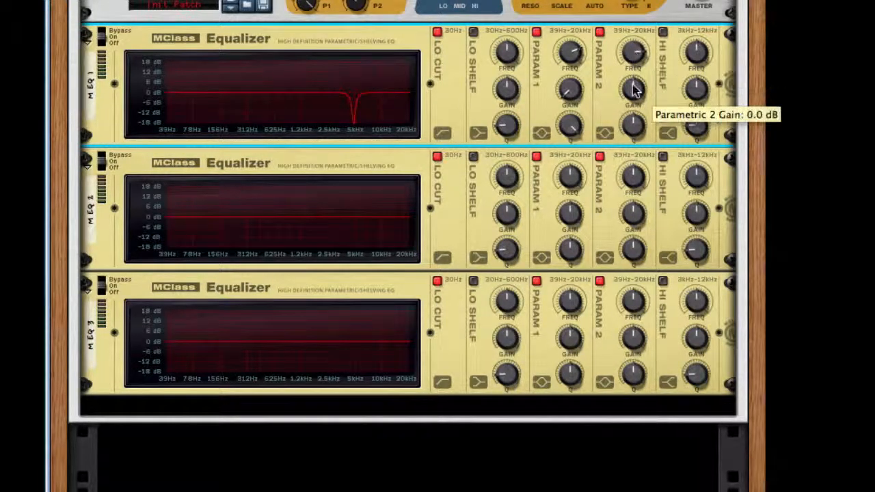
pyautogui.moveTo(634, 91); pyautogui.dragTo(635, 109)
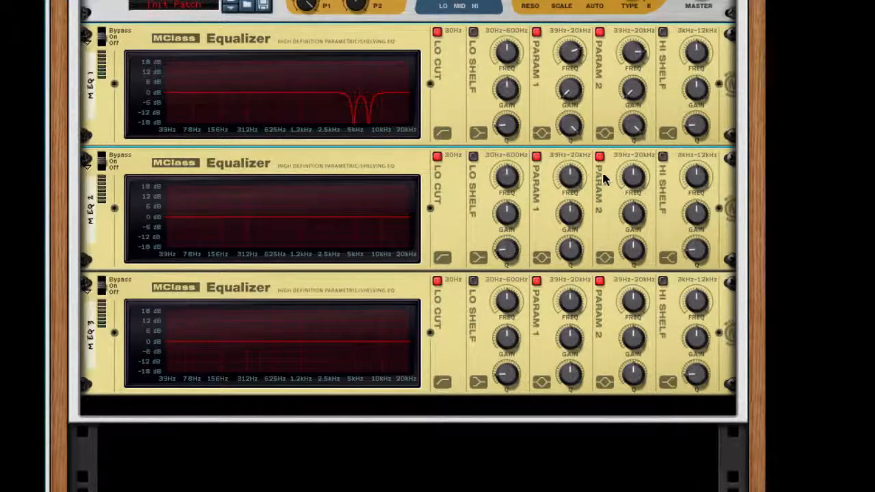
# - On the second equalizer, cut two deep, narrow notches: Param 1 around 2.6 kHz and Param 2 between 312 and 625 Hz
pyautogui.moveTo(572, 178); pyautogui.dragTo(573, 179)
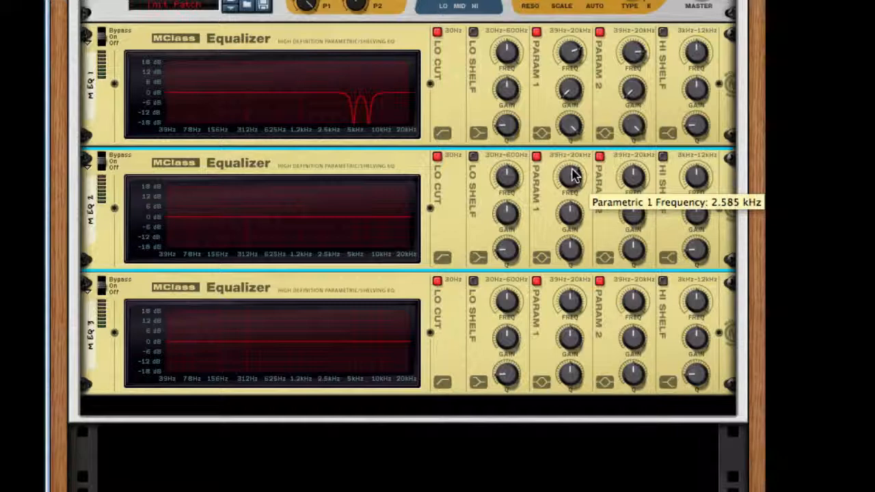
pyautogui.moveTo(567, 252); pyautogui.dragTo(567, 229)
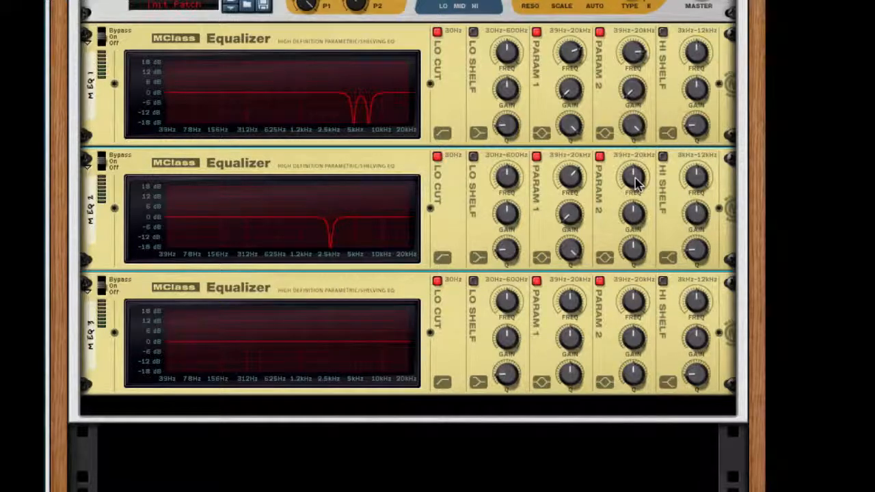
pyautogui.moveTo(634, 181); pyautogui.dragTo(632, 191)
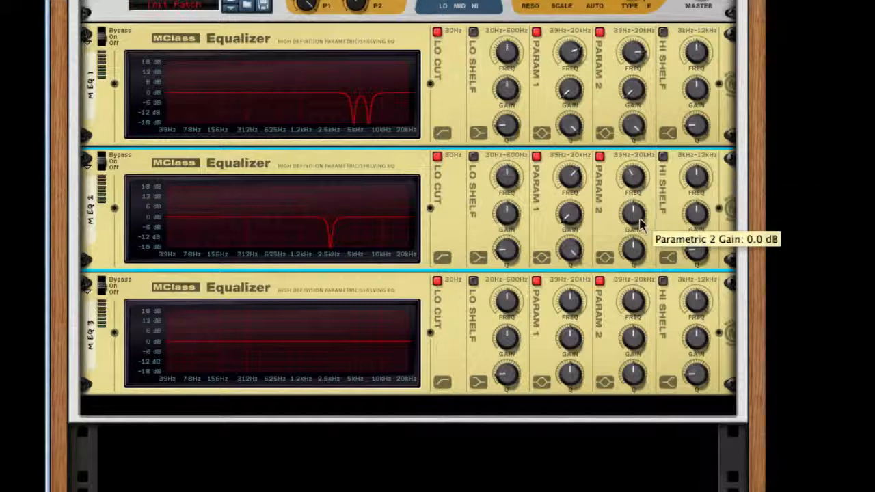
pyautogui.moveTo(633, 214); pyautogui.dragTo(631, 298)
pyautogui.moveTo(633, 249); pyautogui.dragTo(623, 73)
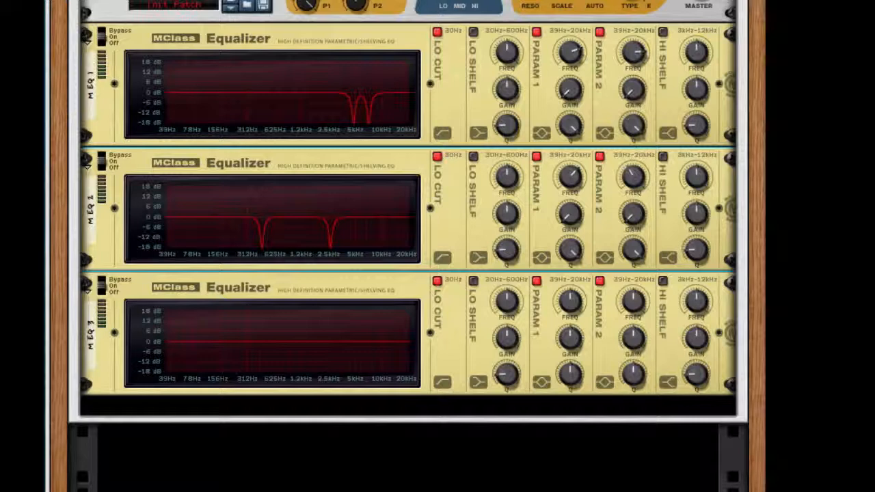
# - On the third equalizer, cut two deep, narrow notches: Param 1 around 156 Hz and Param 2 between 78 and 156 Hz
pyautogui.click(574, 313)
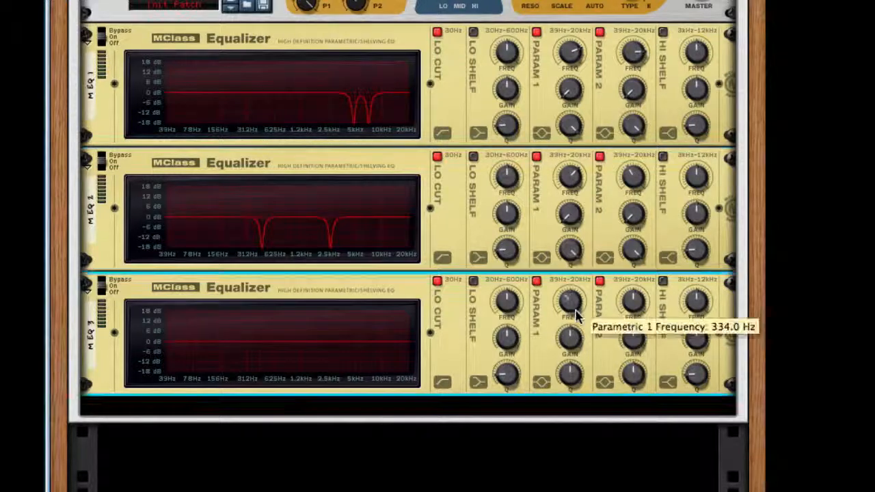
pyautogui.moveTo(578, 316); pyautogui.dragTo(573, 348)
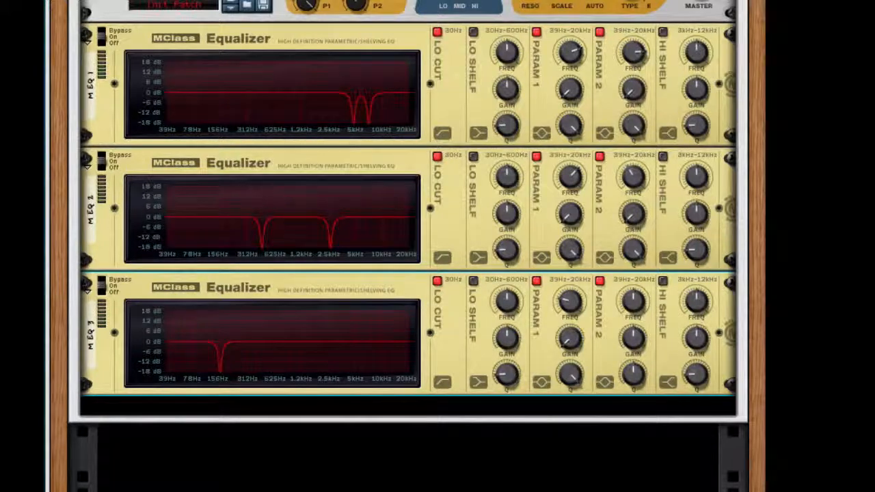
pyautogui.moveTo(641, 309); pyautogui.dragTo(634, 376)
# - Add an MClass Maximizer after the third MClass Equalizer at the end of the effects chain
pyautogui.rightClick(593, 337)
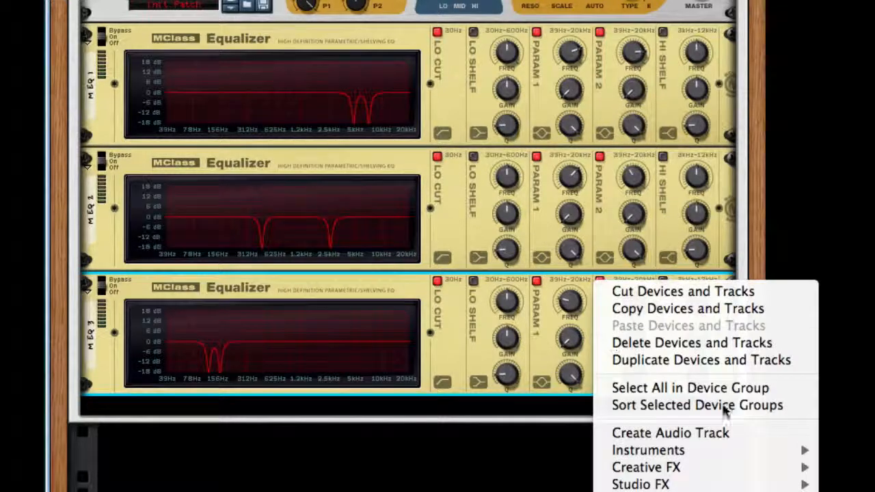
pyautogui.moveTo(745, 484)
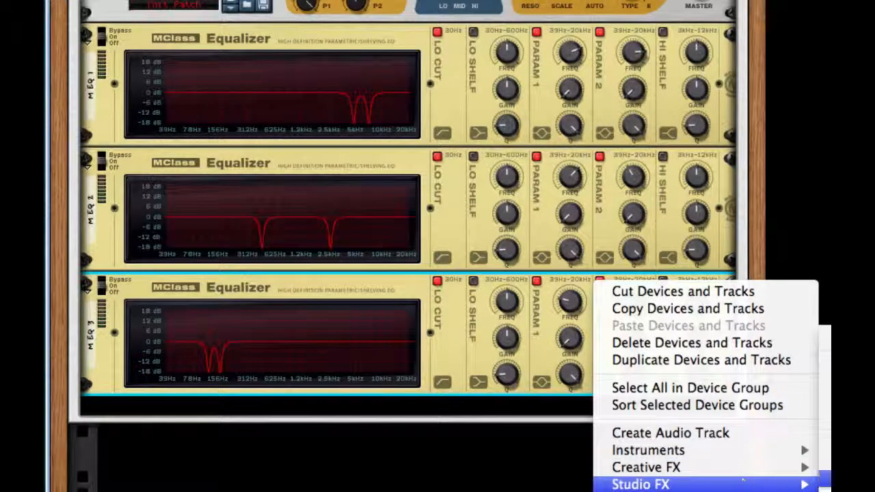
pyautogui.click(826, 480)
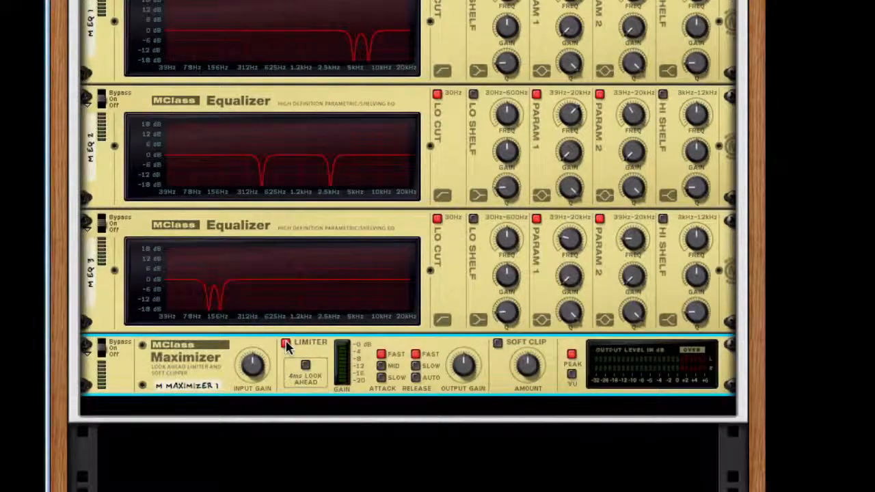
# - Turn off the Maximizer's limiter, set its release to Auto, and enable Soft Clip with the amount at 127
pyautogui.click(286, 344)
pyautogui.click(498, 344)
pyautogui.moveTo(527, 367); pyautogui.dragTo(544, 243)
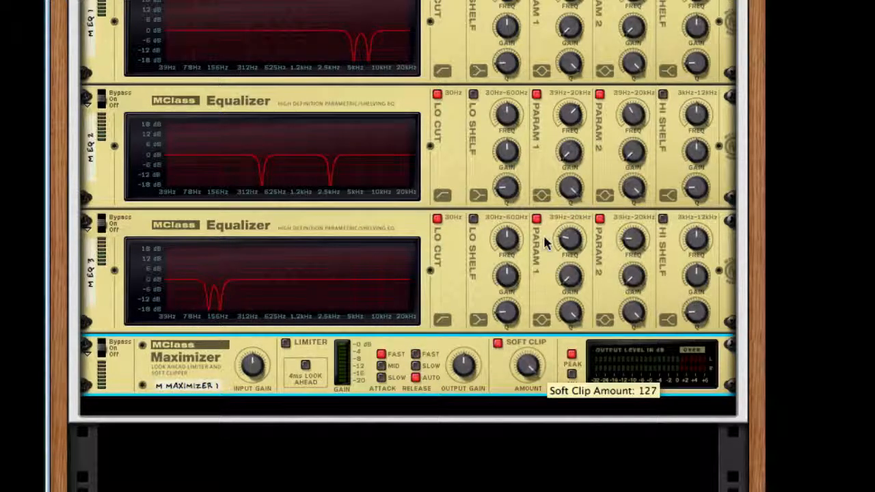
pyautogui.scroll(10, 475, 395)
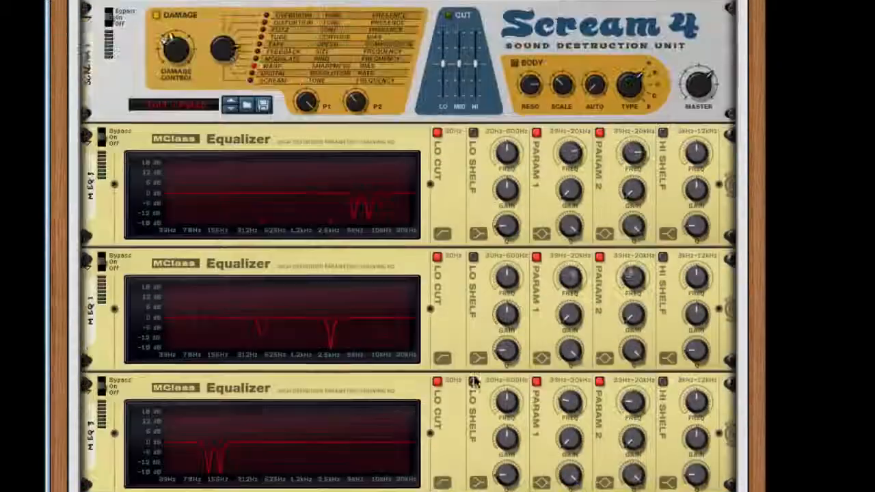
pyautogui.scroll(15, 475, 395)
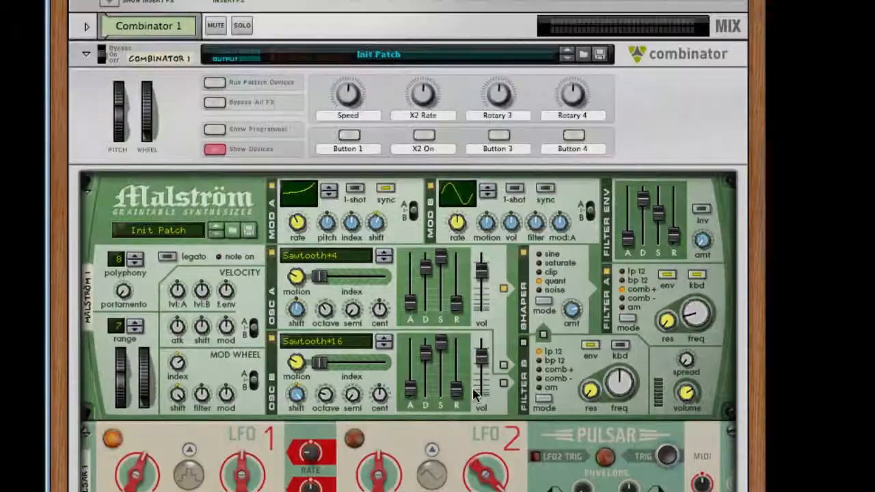